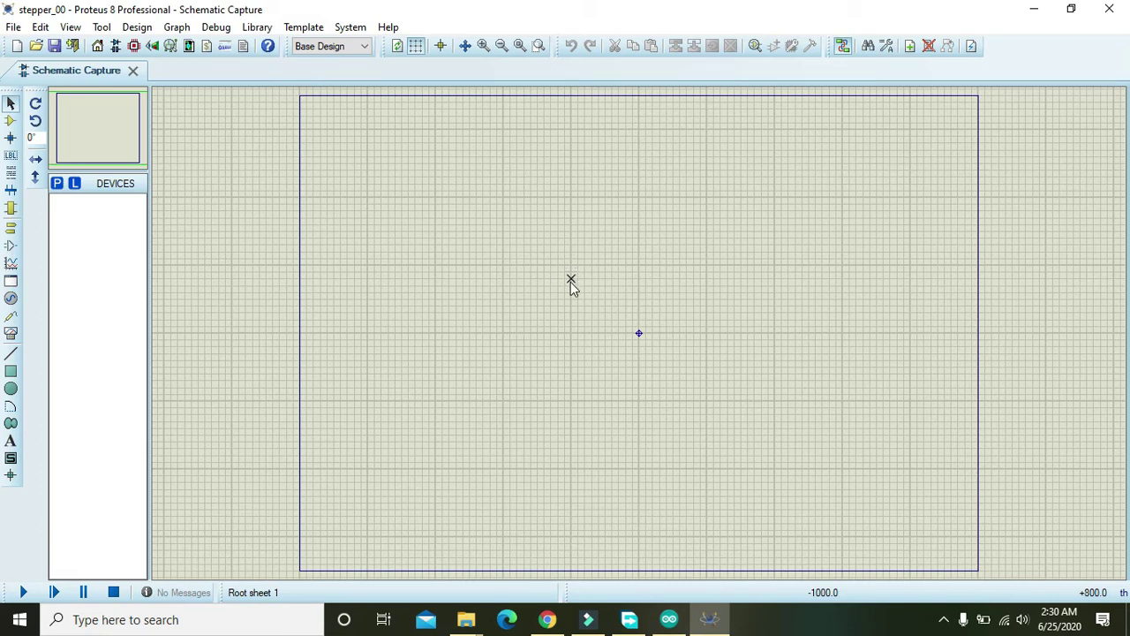
# Search 'stepper' in Pick Devices and add MOTOR-BISTEPPER to the parts list
pyautogui.click(58, 185)
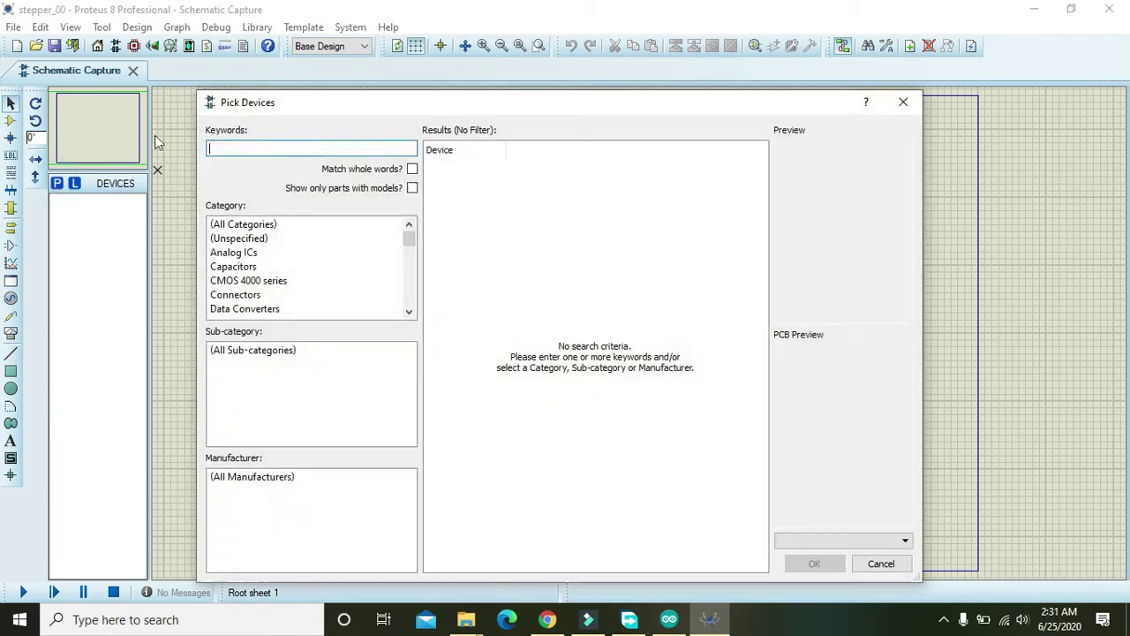
pyautogui.click(333, 147)
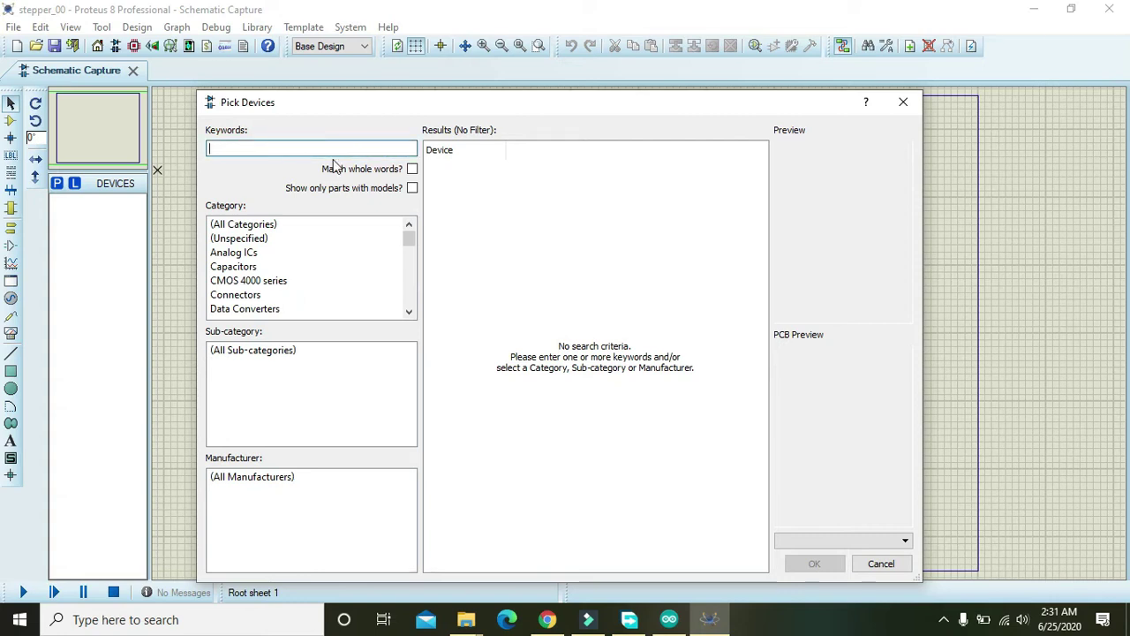
pyautogui.write('stepper')
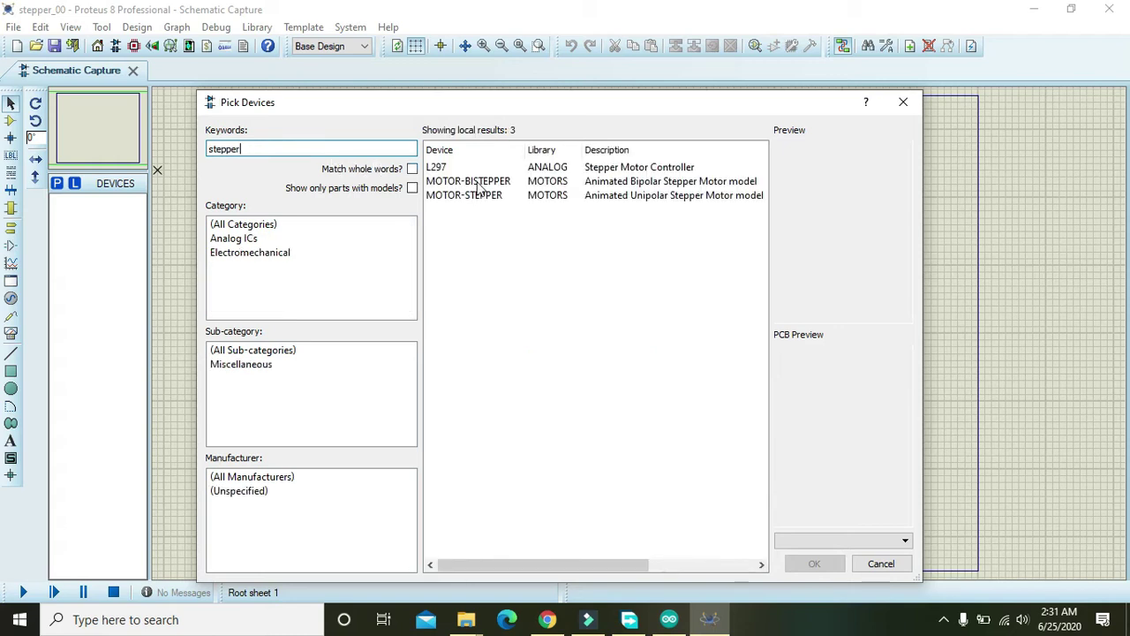
pyautogui.click(478, 181)
pyautogui.click(479, 195)
pyautogui.click(477, 181)
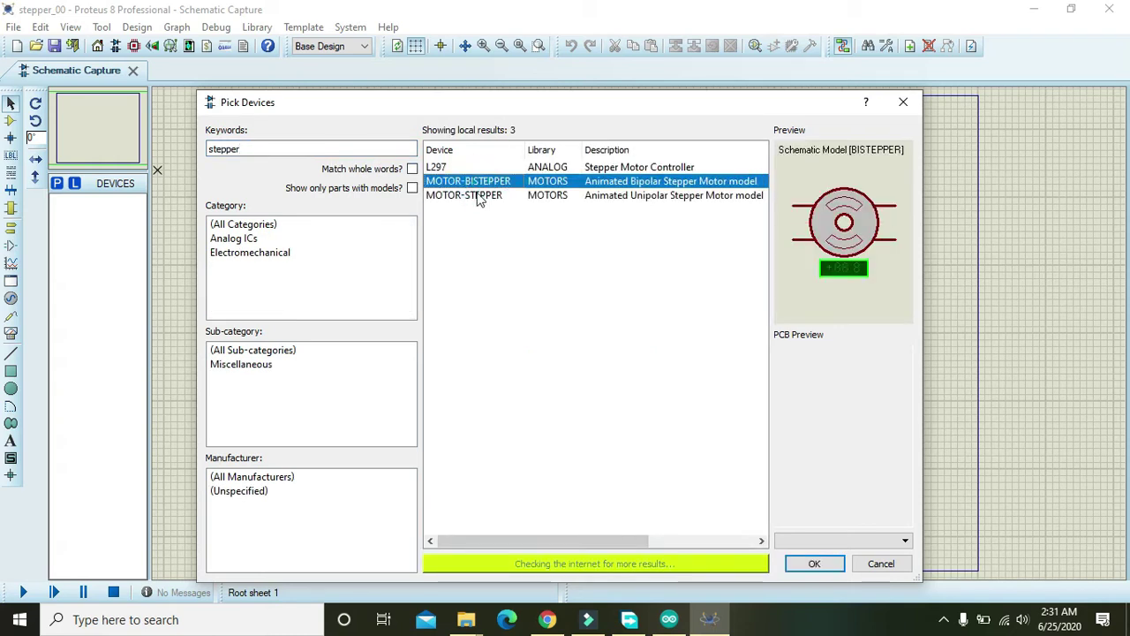
pyautogui.click(479, 196)
pyautogui.click(469, 181)
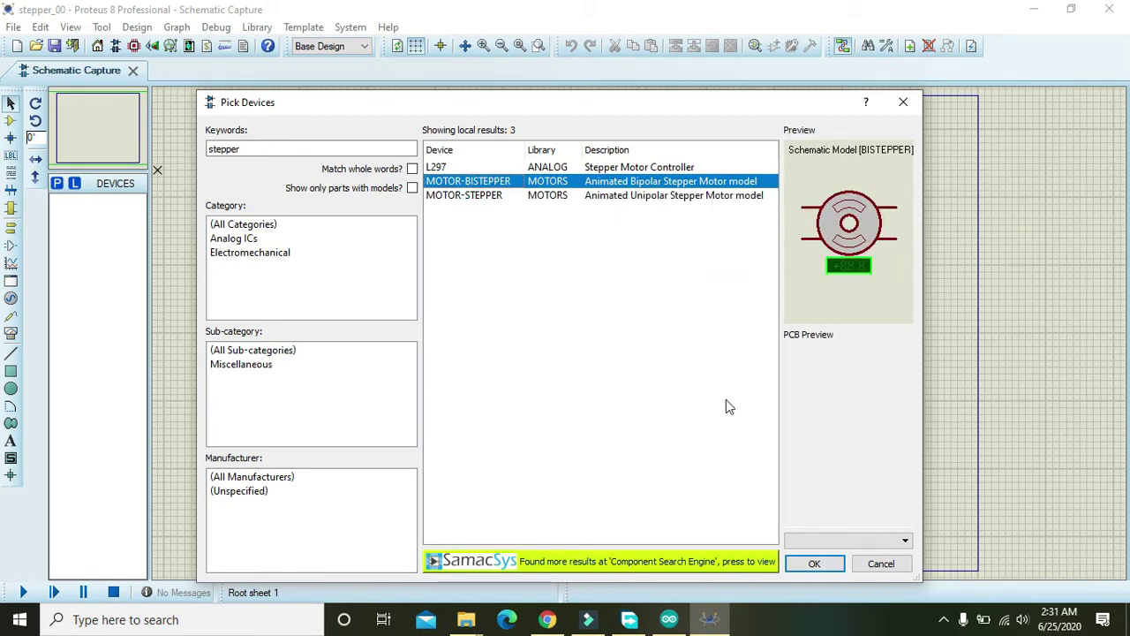
pyautogui.click(814, 566)
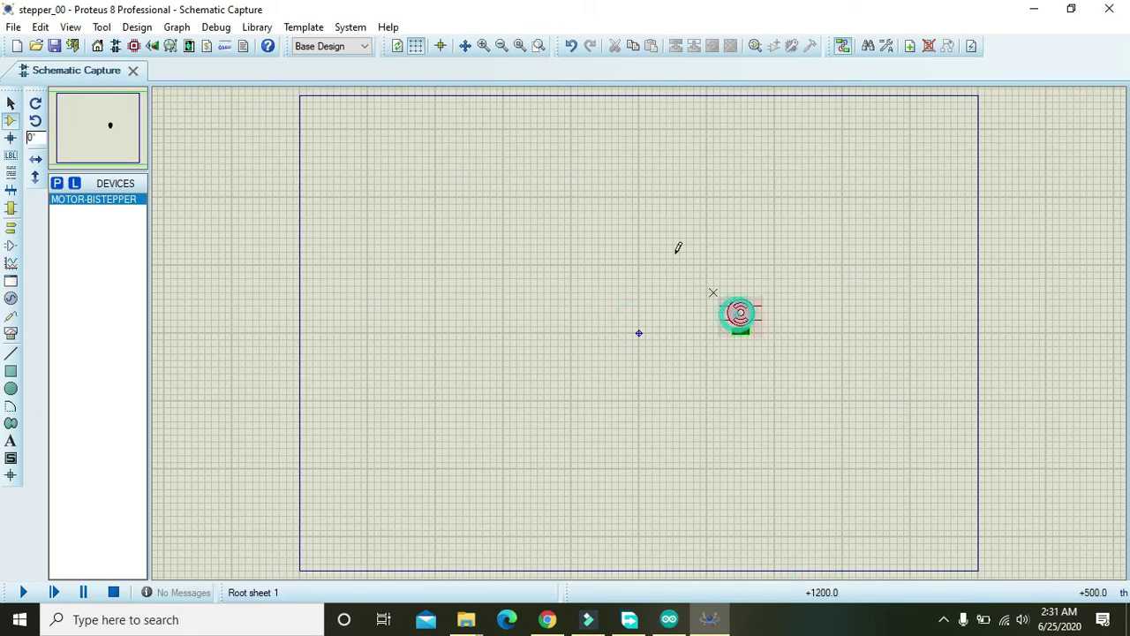
# Place the bipolar stepper motor right of centre on the schematic
pyautogui.click(482, 46)
pyautogui.click(773, 257)
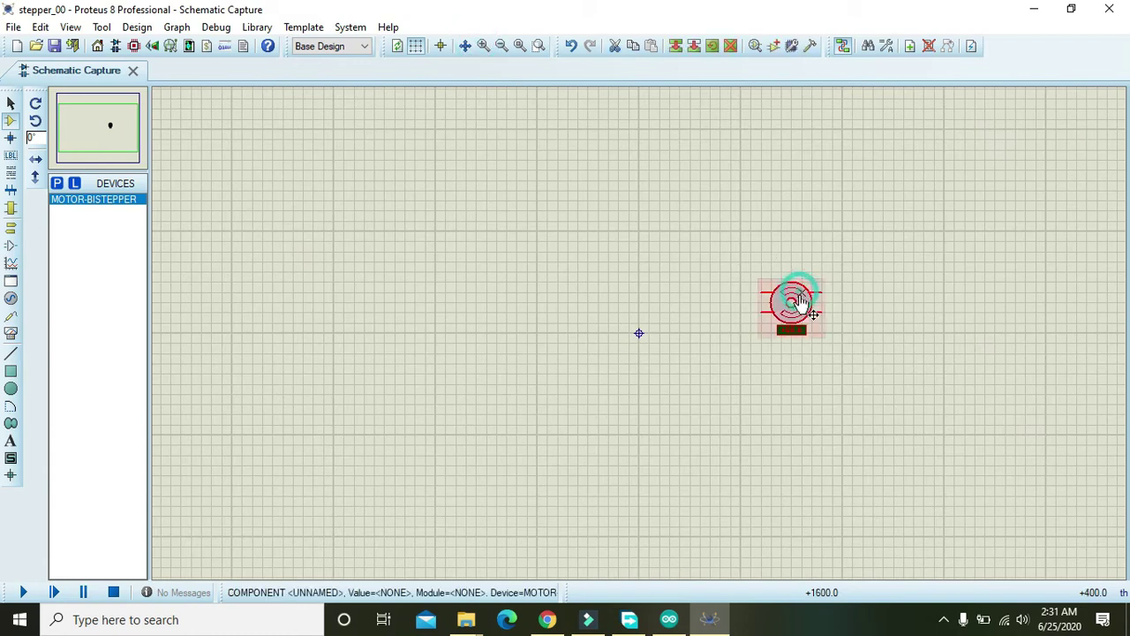
pyautogui.moveTo(790, 298); pyautogui.dragTo(758, 337)
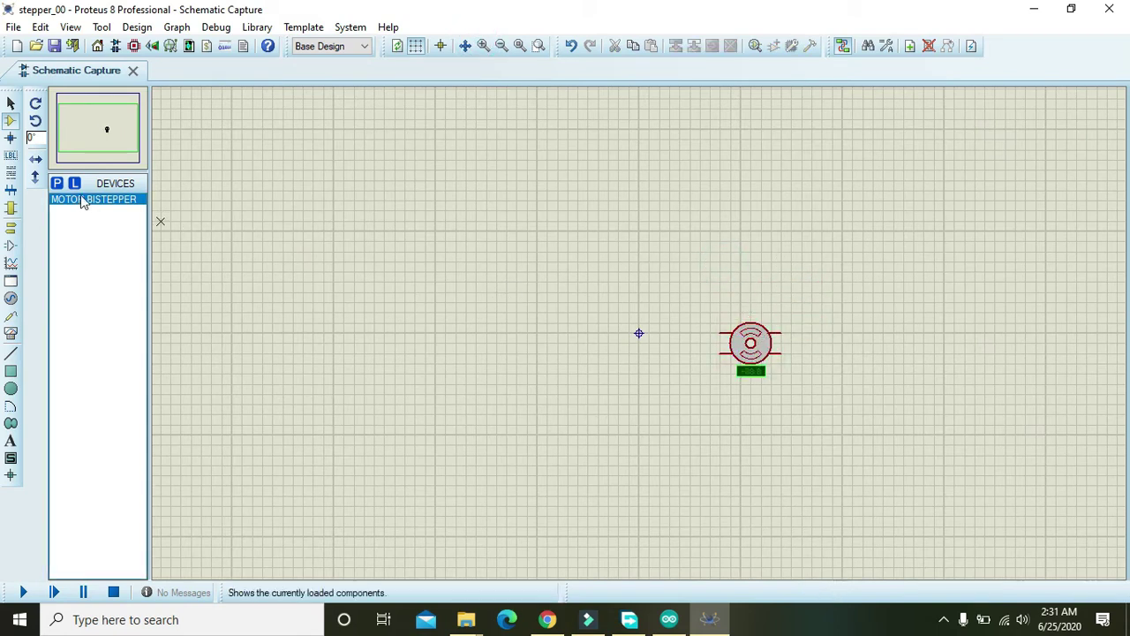
# Add an ARDUINO UNO R3_001 board and drop it left of centre
pyautogui.click(58, 184)
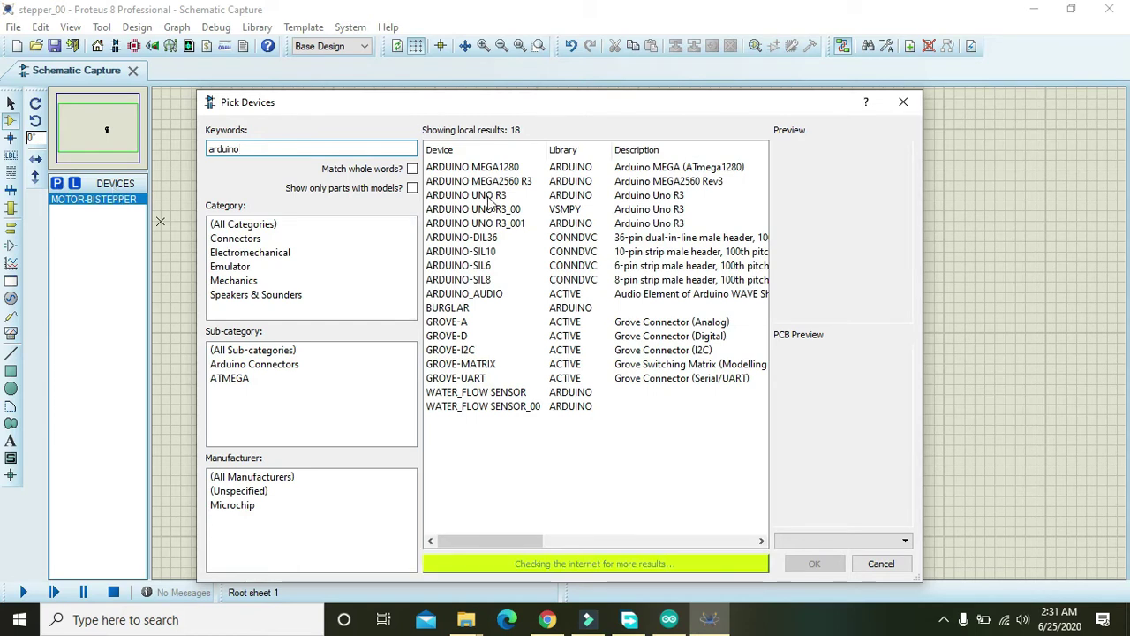
pyautogui.click(514, 224)
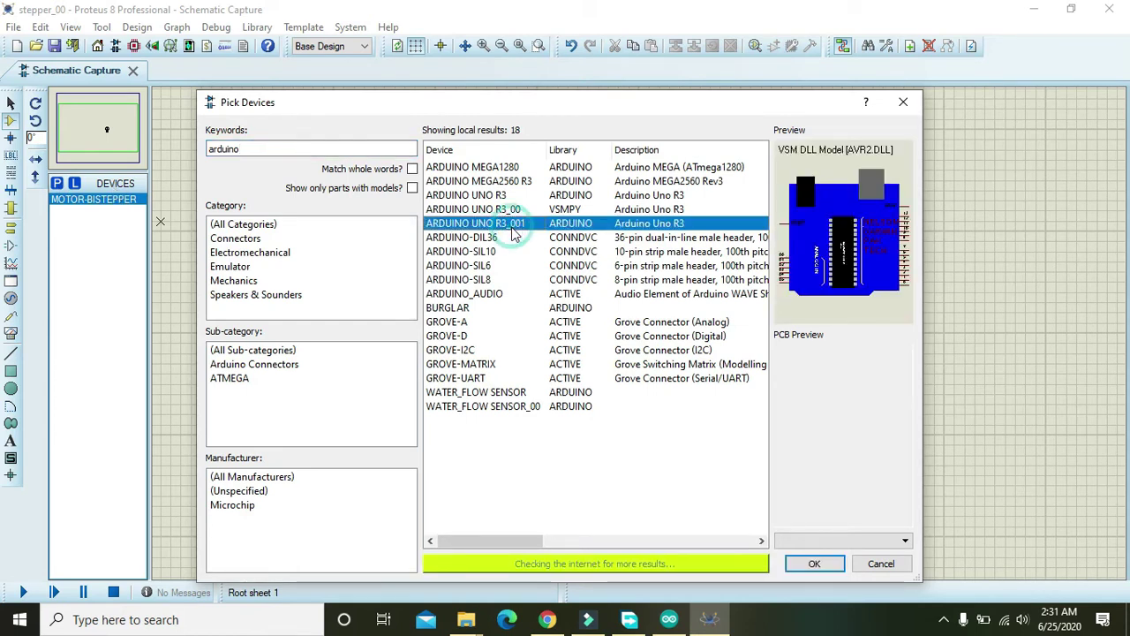
pyautogui.click(813, 563)
pyautogui.click(509, 361)
pyautogui.click(454, 353)
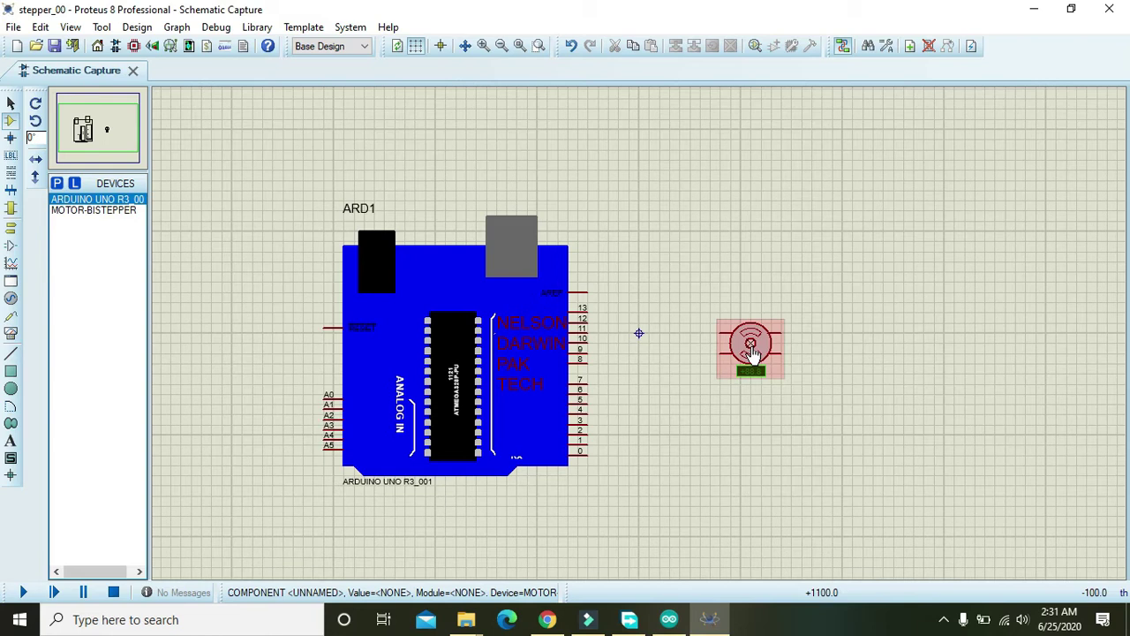
# Move the stepper motor further to the right
pyautogui.hotkey('ctrl', 'c')
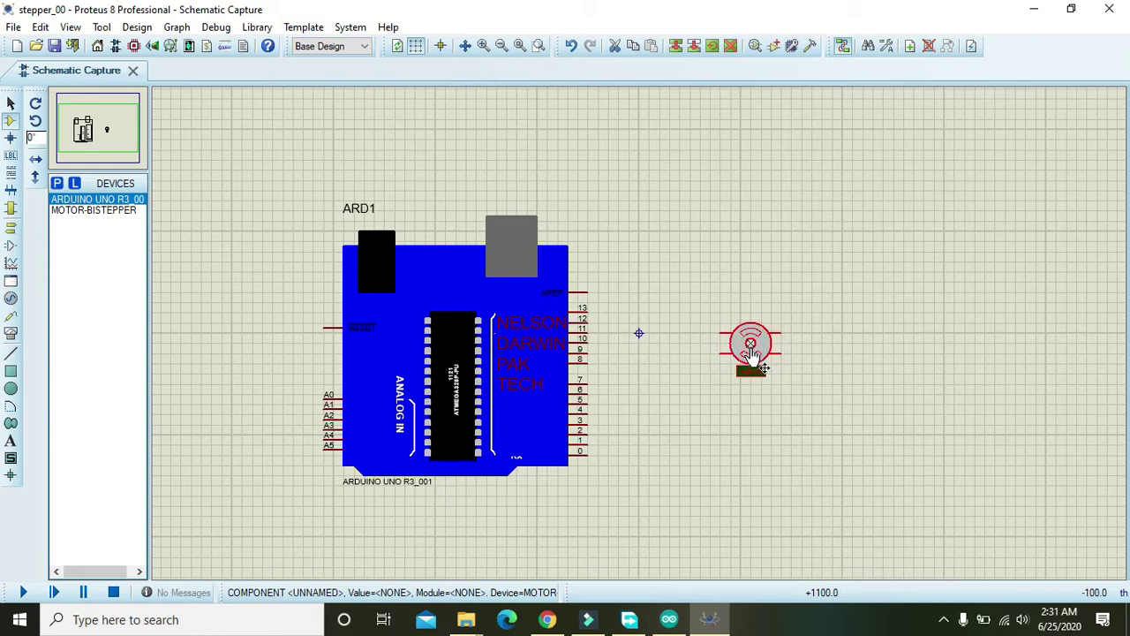
pyautogui.hotkey('ctrl', 'v')
pyautogui.click(883, 353)
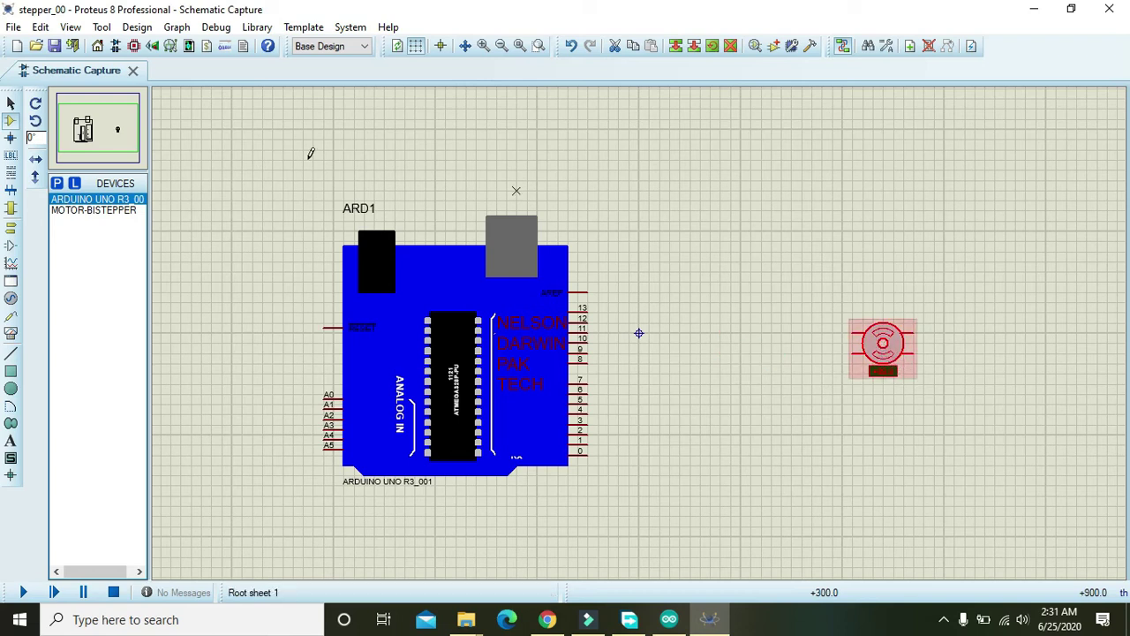
# Search 'l29' and place an L293D driver as U1 between board and motor
pyautogui.click(58, 185)
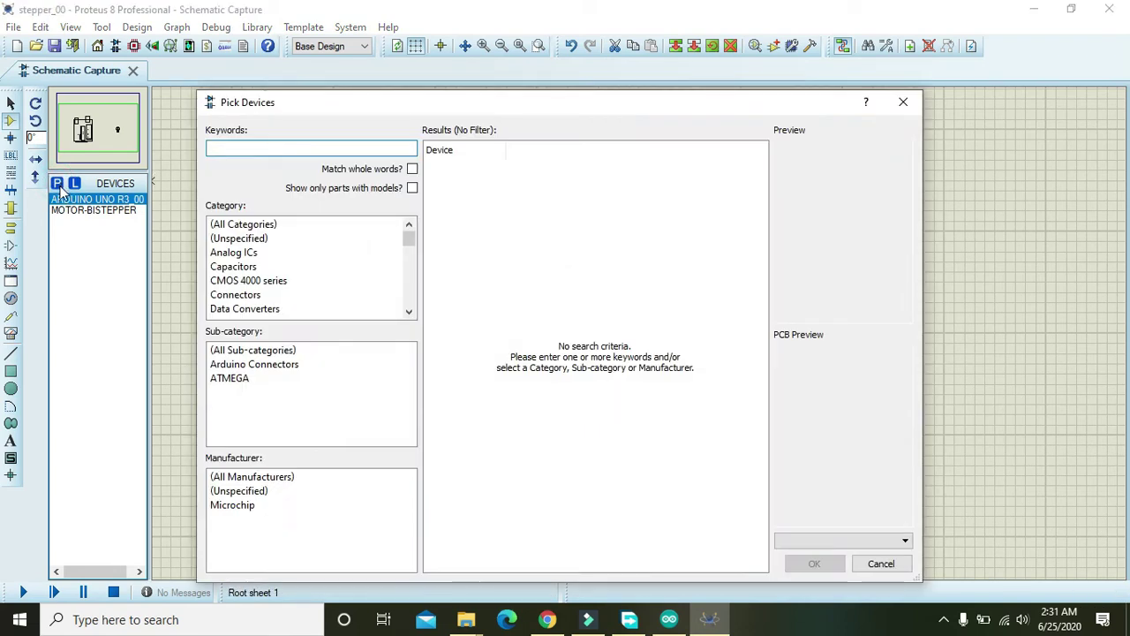
pyautogui.write('l293')
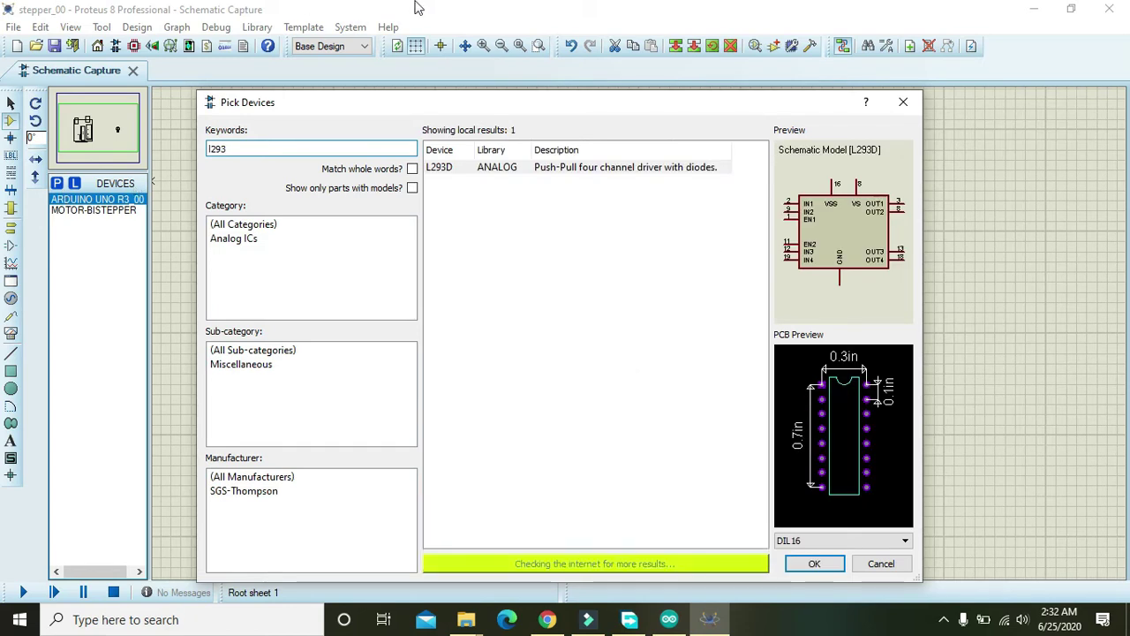
pyautogui.click(814, 563)
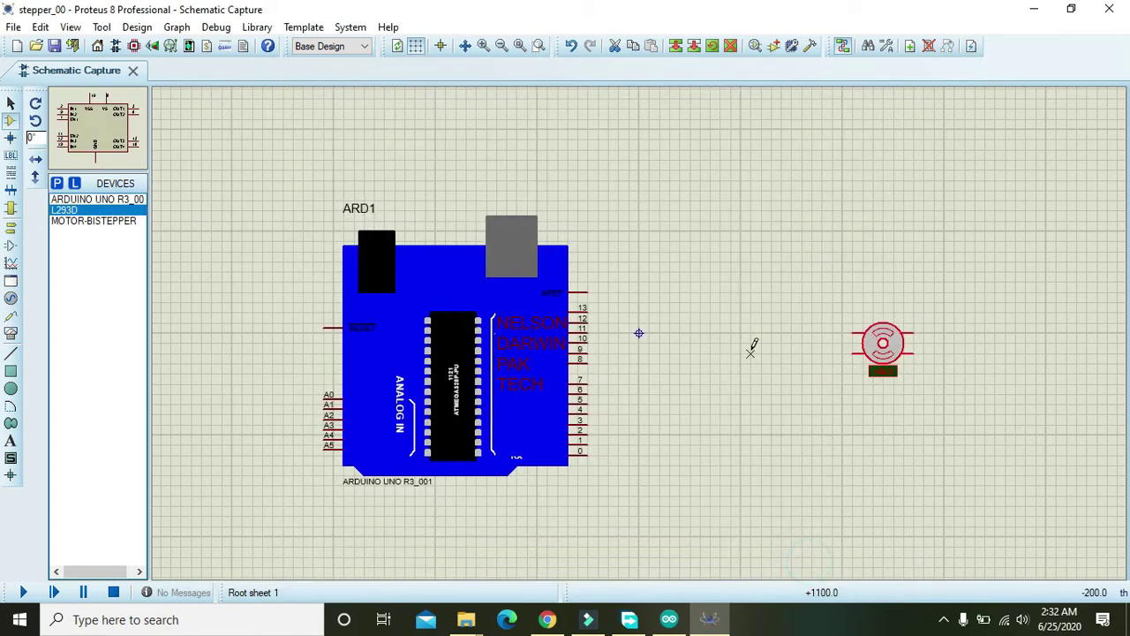
pyautogui.click(741, 332)
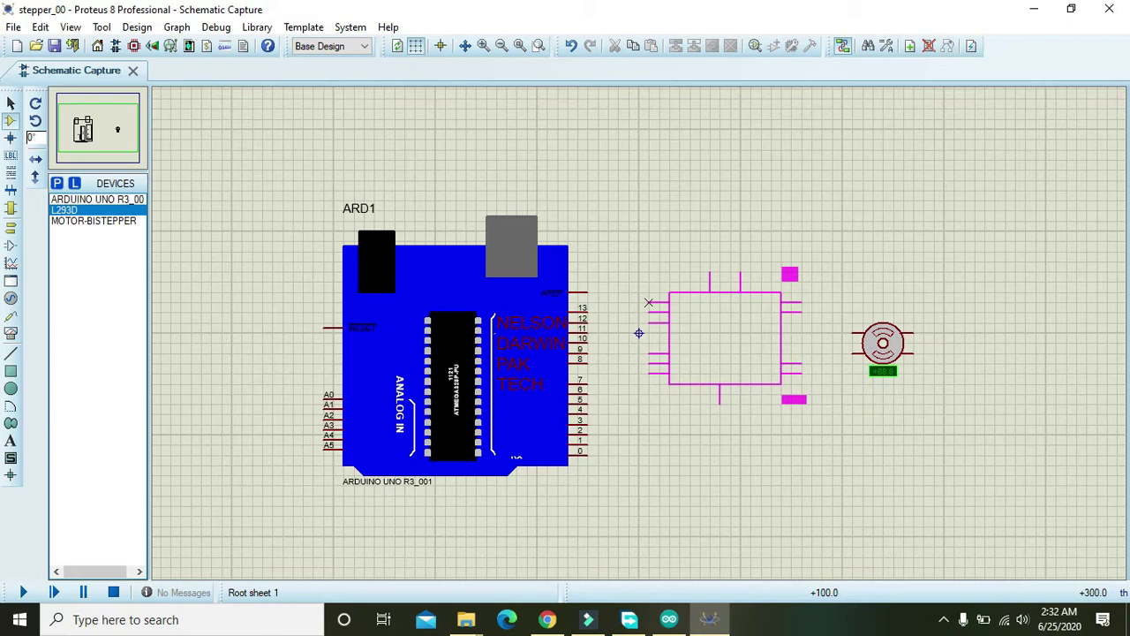
pyautogui.click(649, 305)
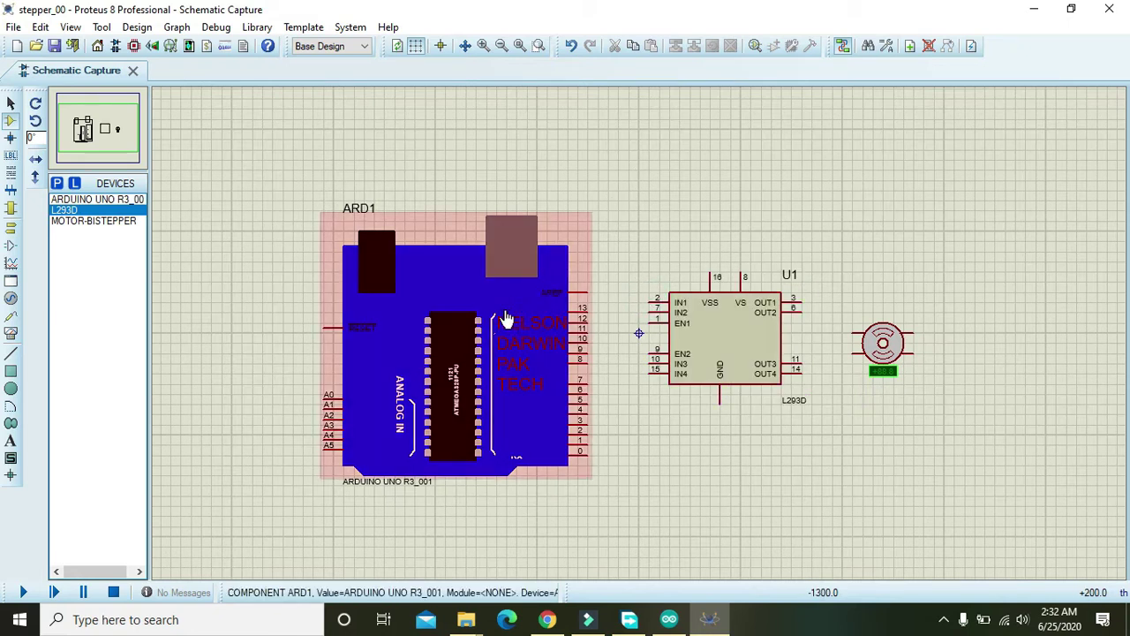
# Reposition the Arduino board up-left and shift U1 left and slightly down
pyautogui.moveTo(504, 315); pyautogui.dragTo(454, 305)
pyautogui.click(696, 233)
pyautogui.click(751, 314)
pyautogui.moveTo(751, 313); pyautogui.dragTo(722, 348)
pyautogui.click(716, 222)
pyautogui.click(702, 348)
# Wire U1's OUT1 and OUT4 pins to the stepper motor's coil leads
pyautogui.click(704, 224)
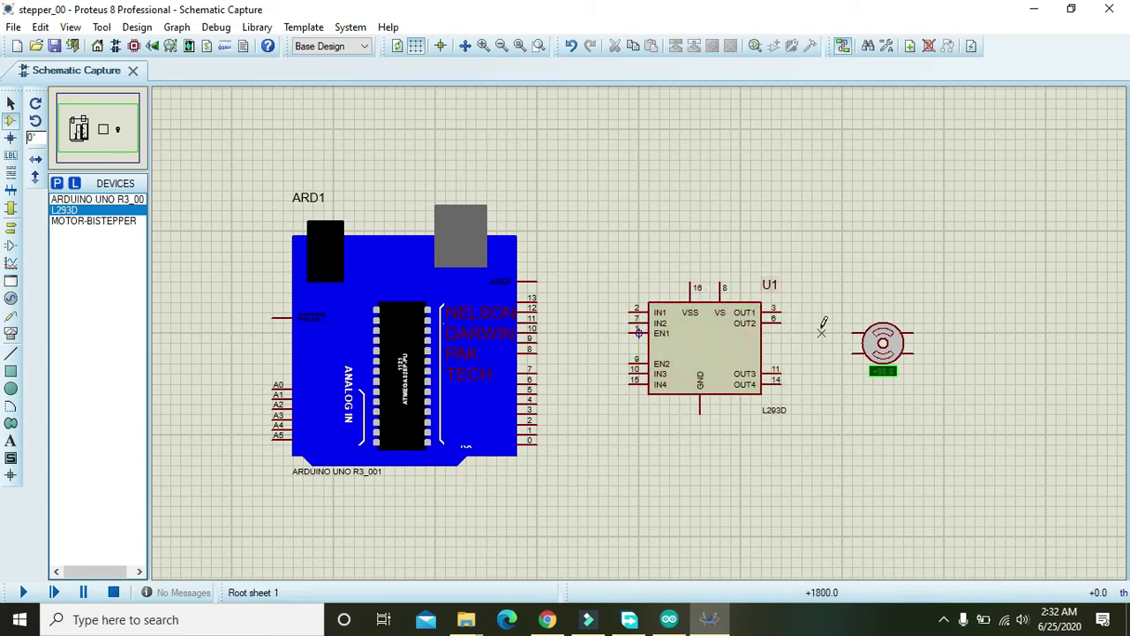
pyautogui.click(780, 309)
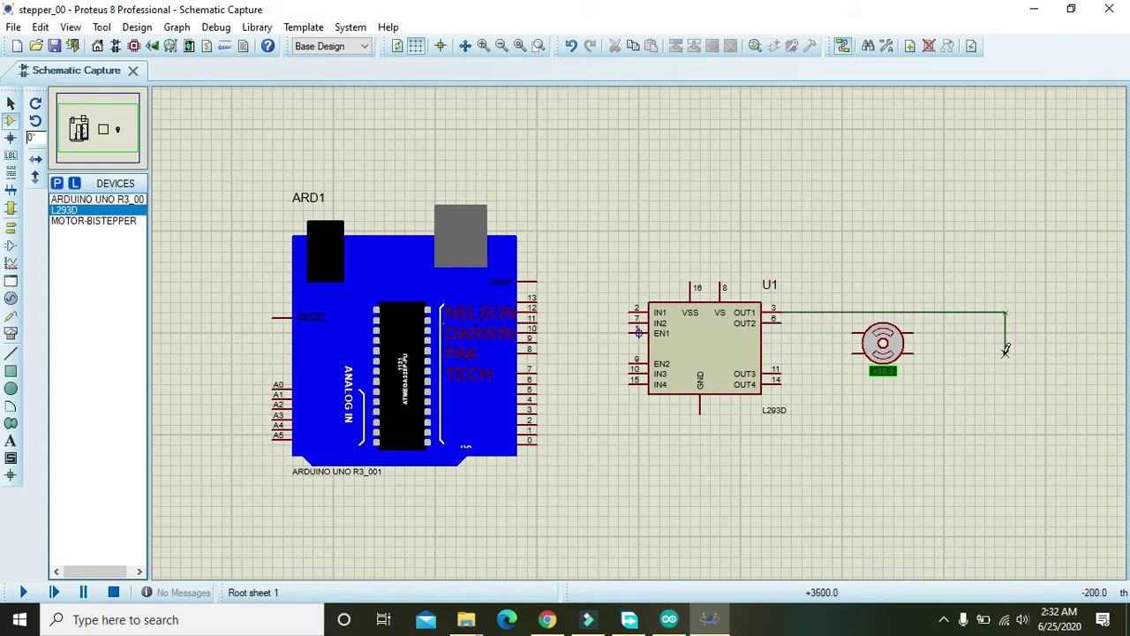
pyautogui.click(1004, 351)
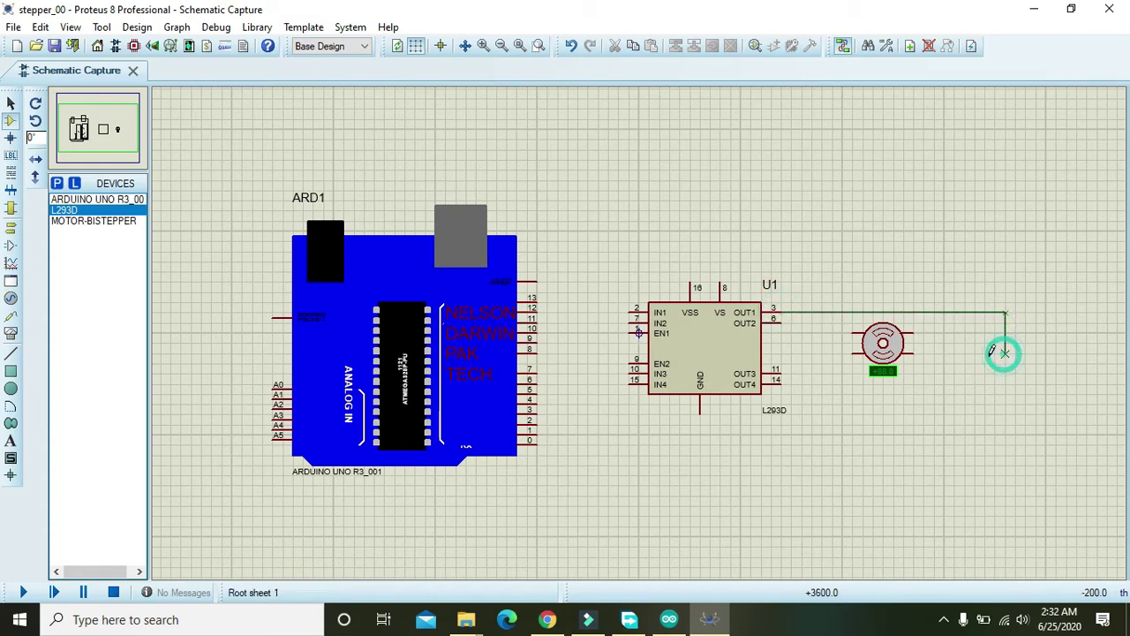
pyautogui.click(914, 353)
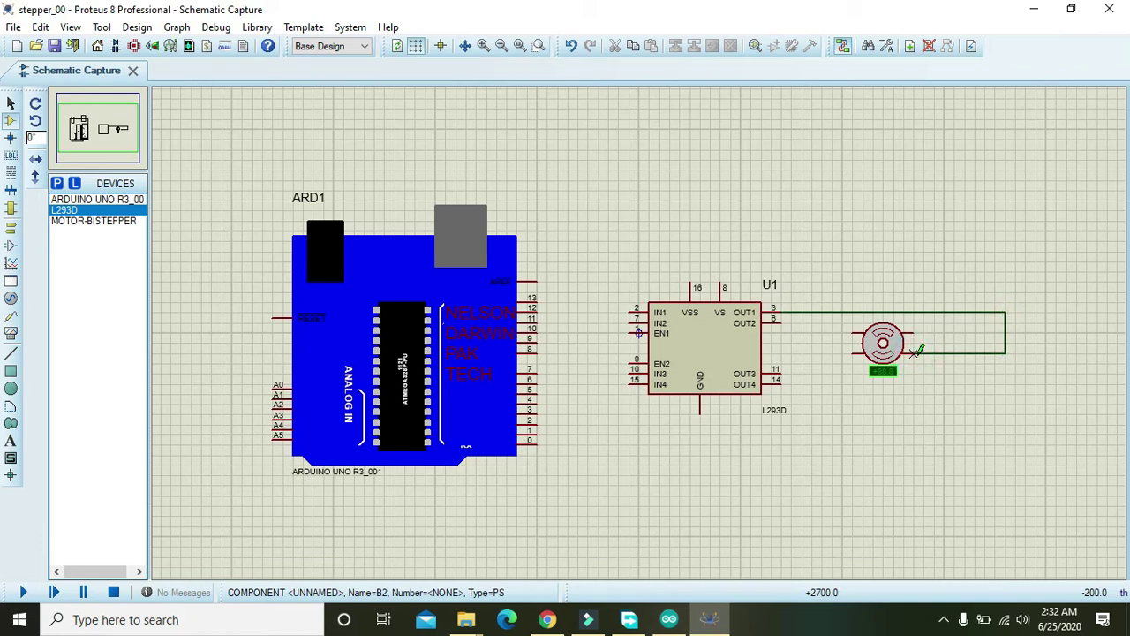
pyautogui.click(853, 352)
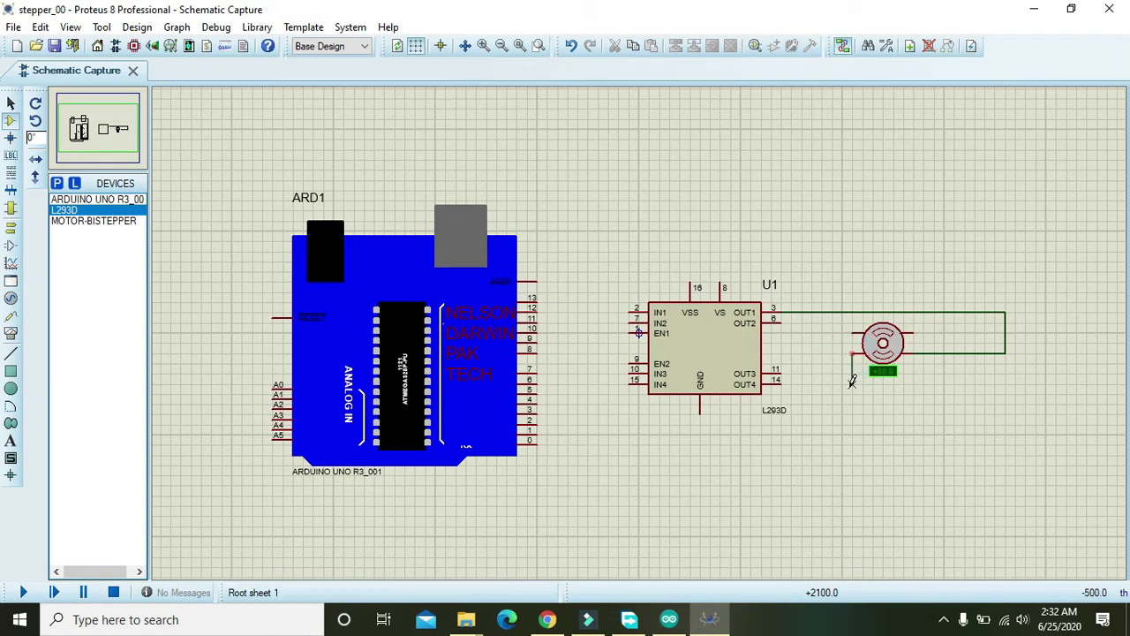
pyautogui.click(780, 382)
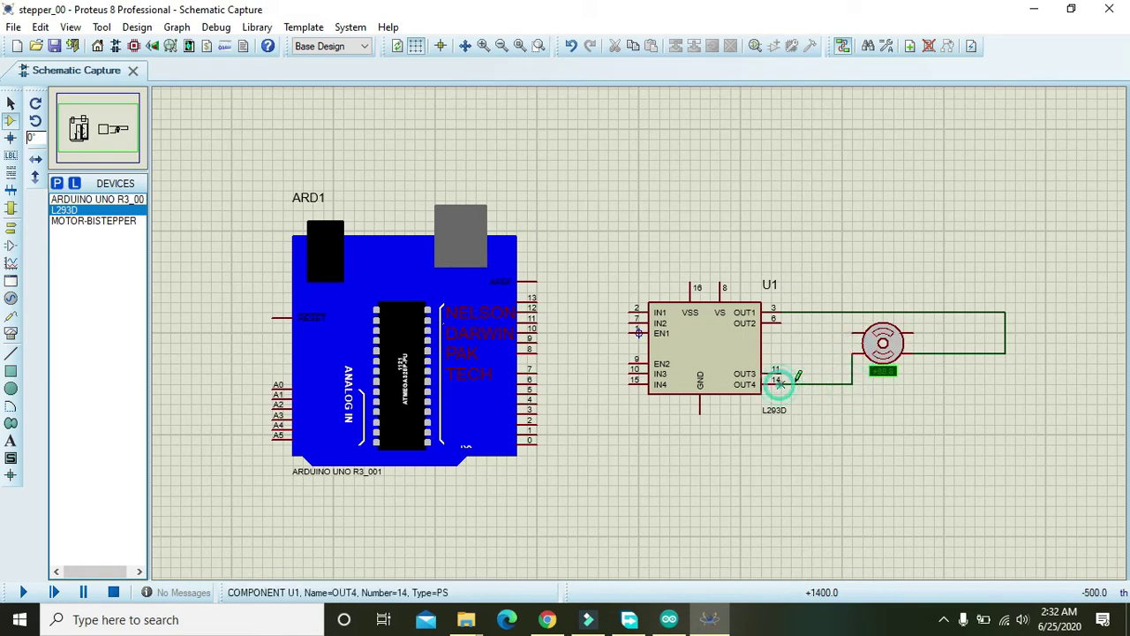
# Wire OUT2 and OUT3 to the motor's remaining coil leads
pyautogui.click(782, 318)
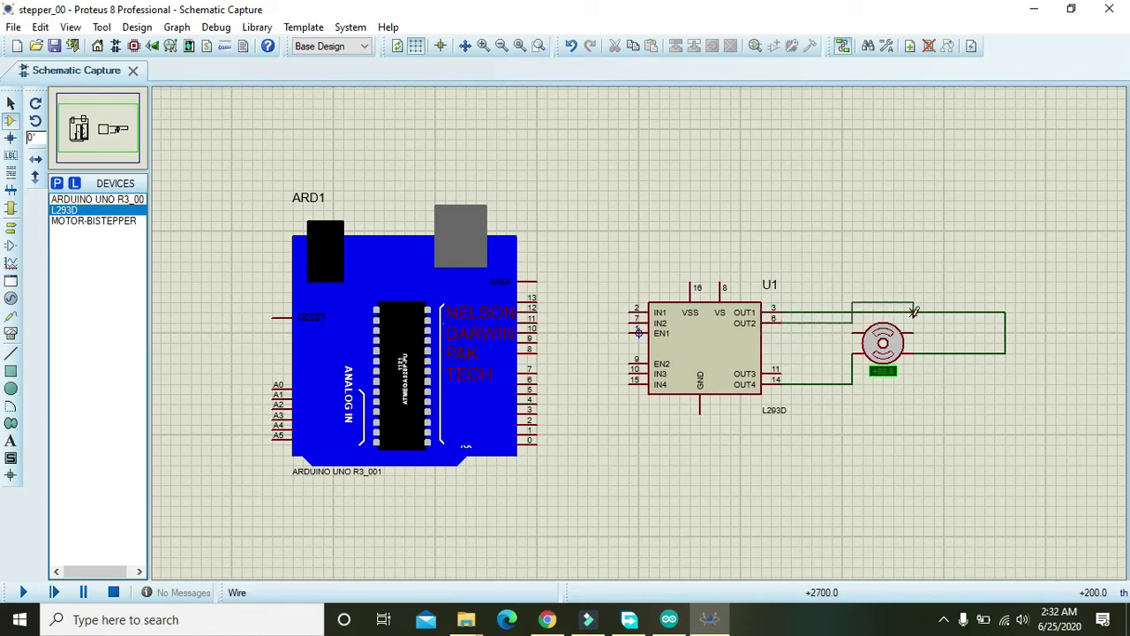
pyautogui.click(915, 329)
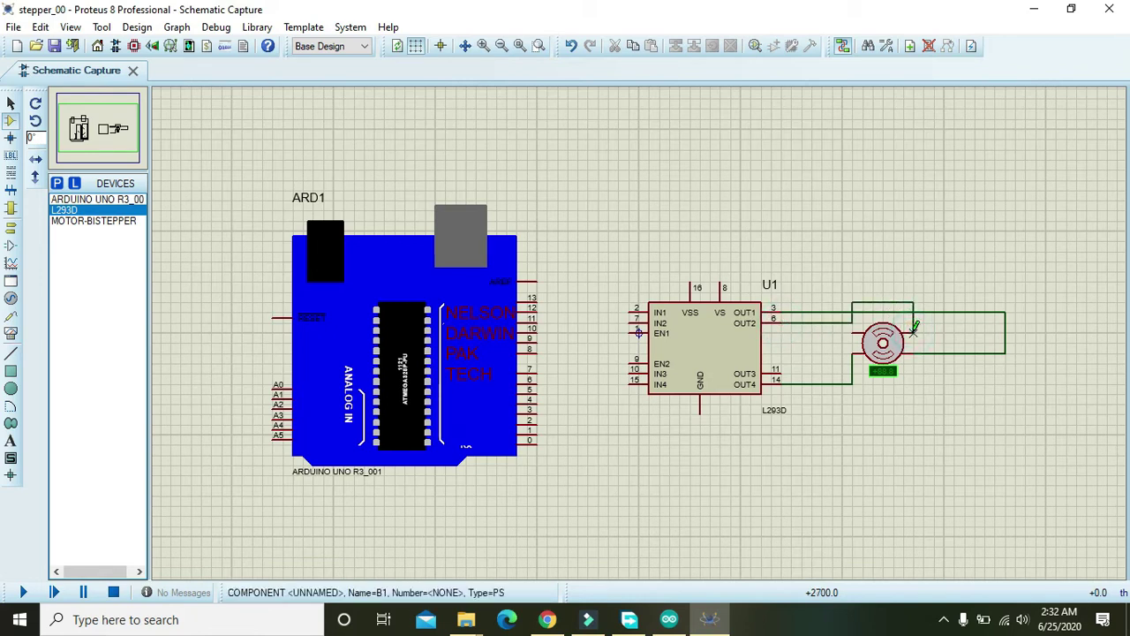
pyautogui.click(853, 334)
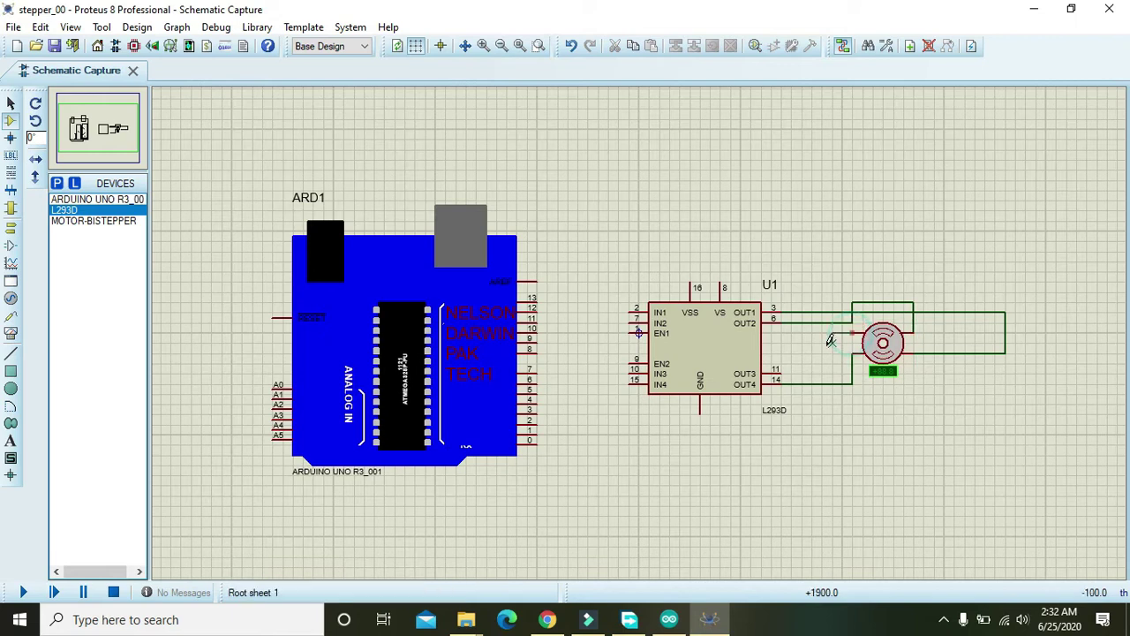
pyautogui.click(783, 371)
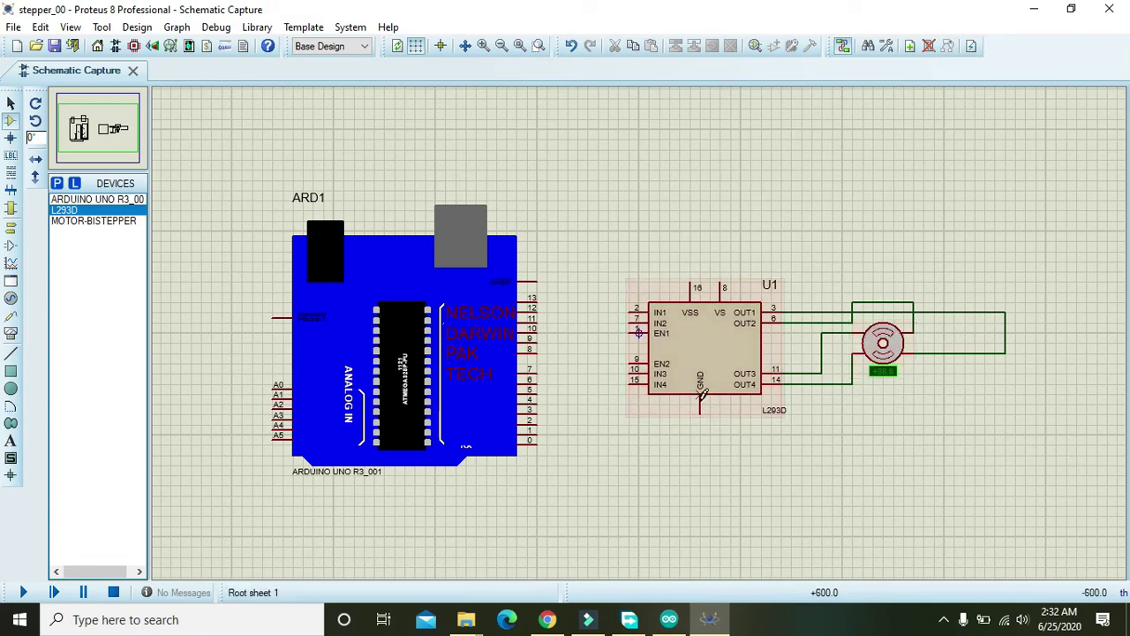
# Place a ground terminal under U1 and wire its GND pin to it
pyautogui.click(10, 228)
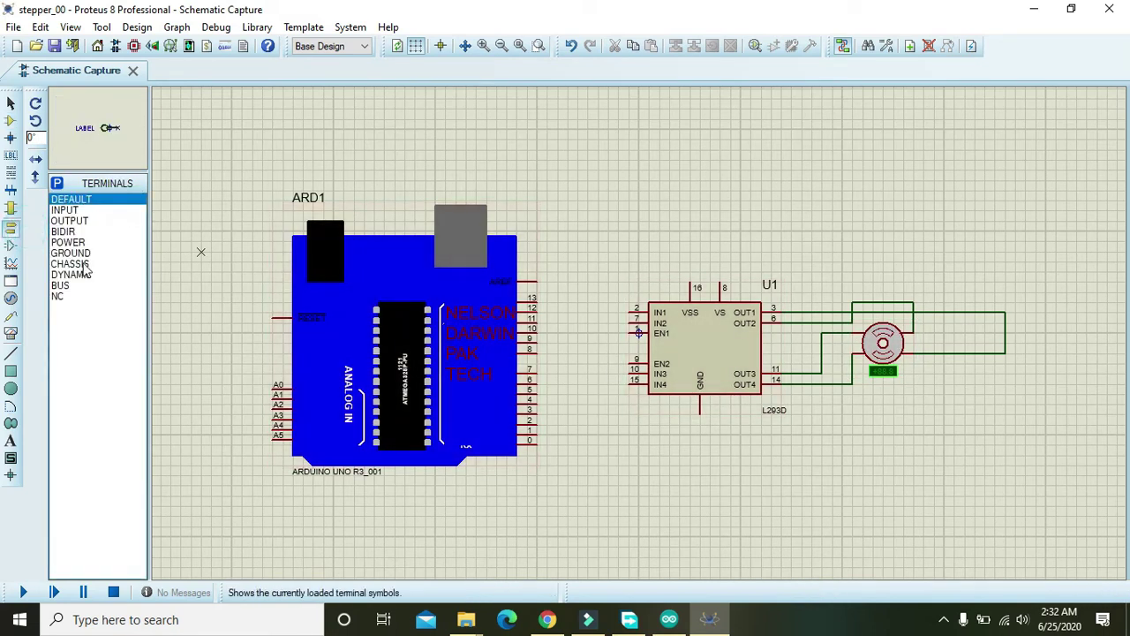
pyautogui.click(71, 252)
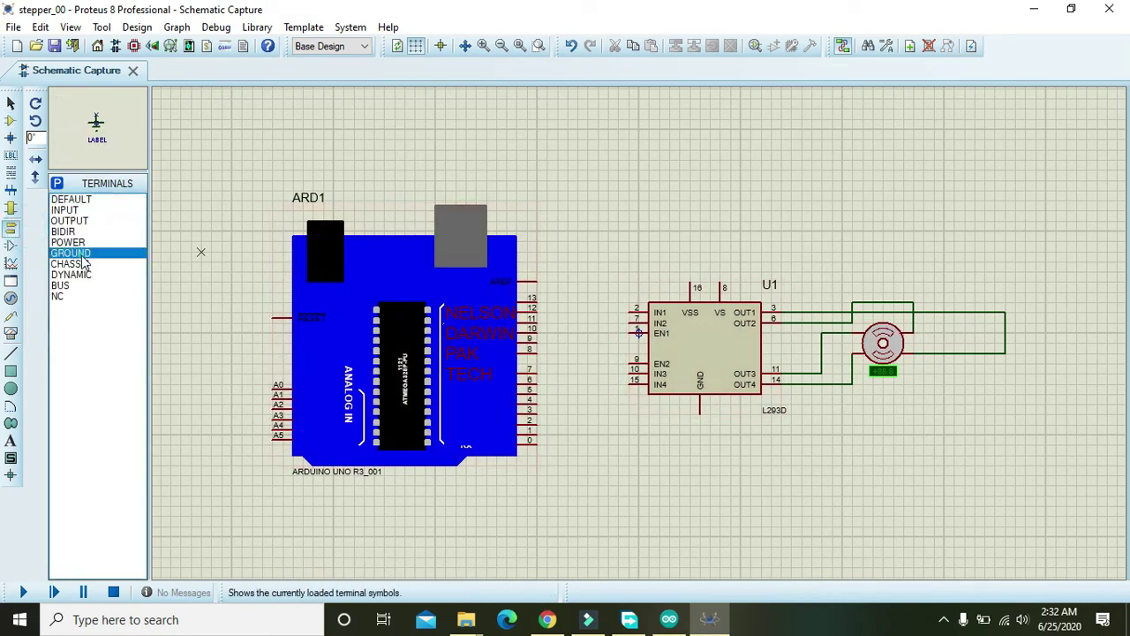
pyautogui.click(701, 441)
pyautogui.click(699, 409)
pyautogui.click(700, 443)
# Link EN2 to EN1, then run that wire to U1's VSS and VS pins
pyautogui.click(630, 363)
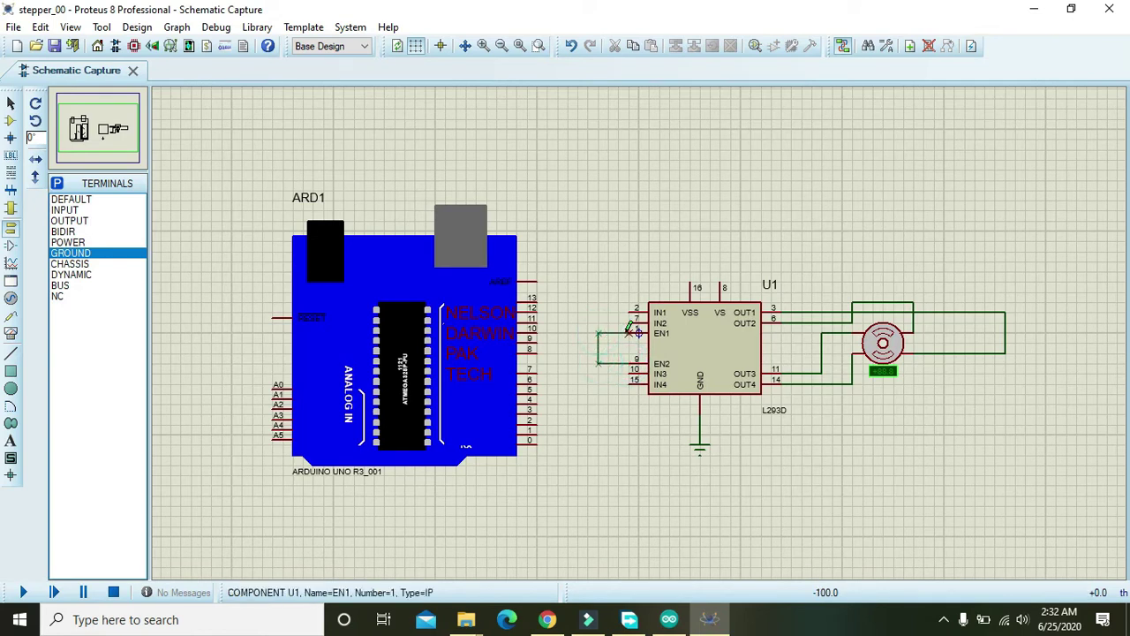
pyautogui.click(639, 333)
pyautogui.click(599, 330)
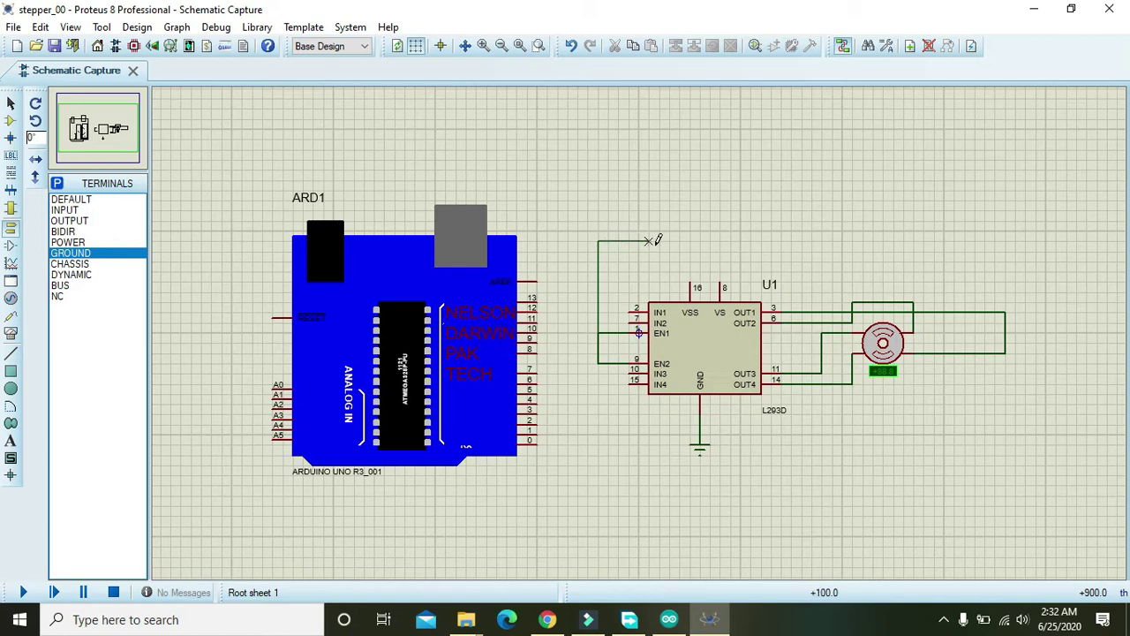
pyautogui.click(688, 242)
pyautogui.click(690, 279)
pyautogui.click(689, 241)
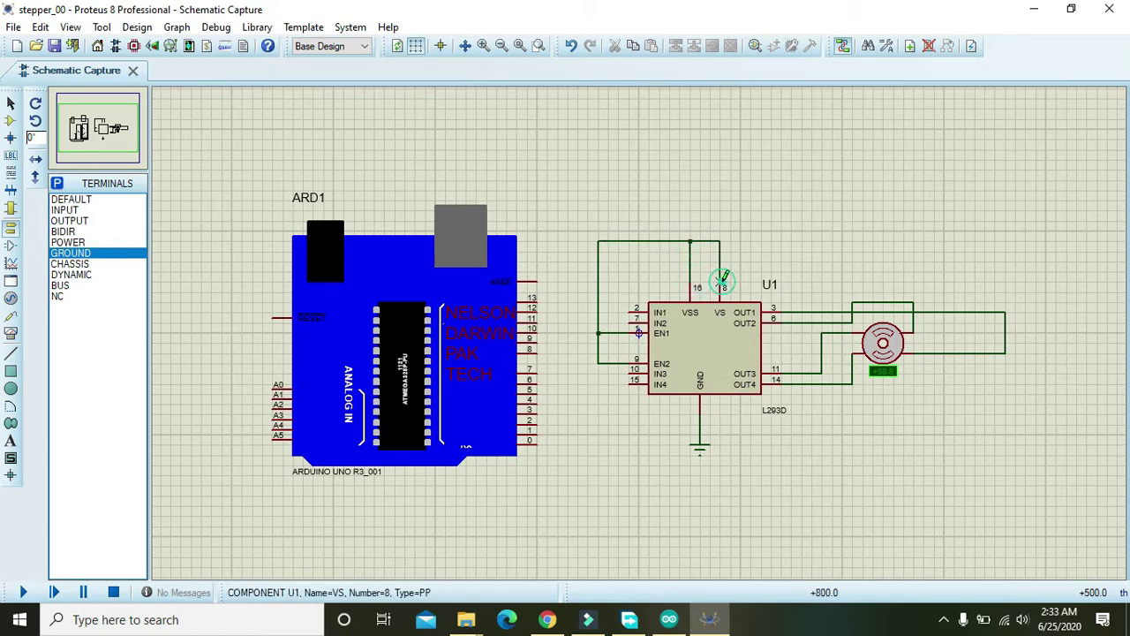
pyautogui.click(723, 279)
# Add a power terminal above U1 and connect it to the top supply wire
pyautogui.click(75, 243)
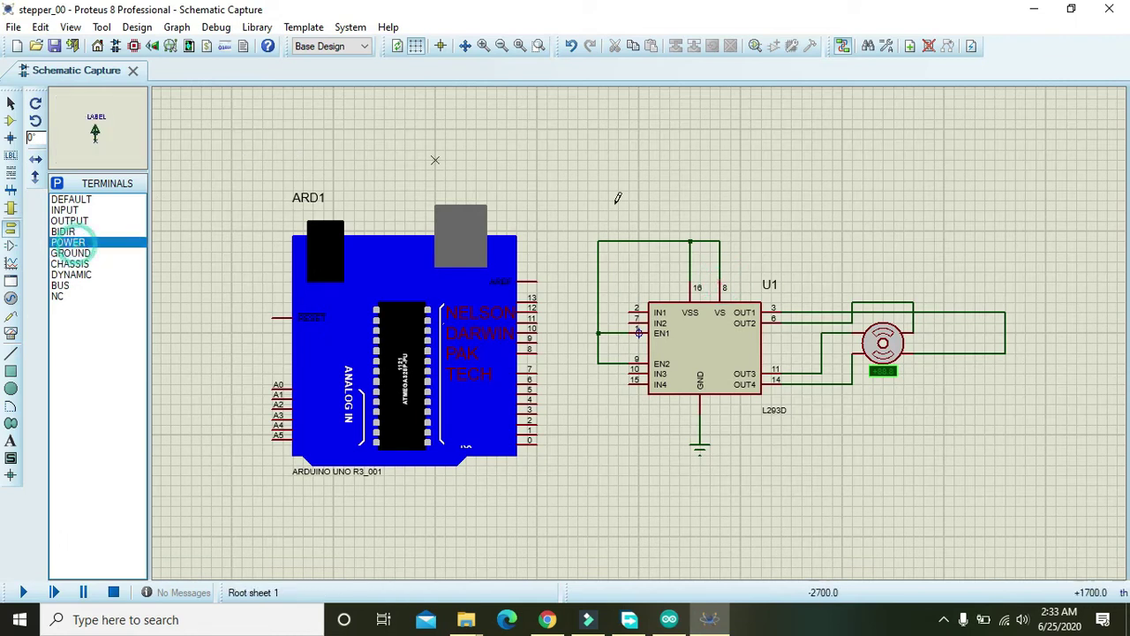
pyautogui.click(669, 191)
pyautogui.click(669, 198)
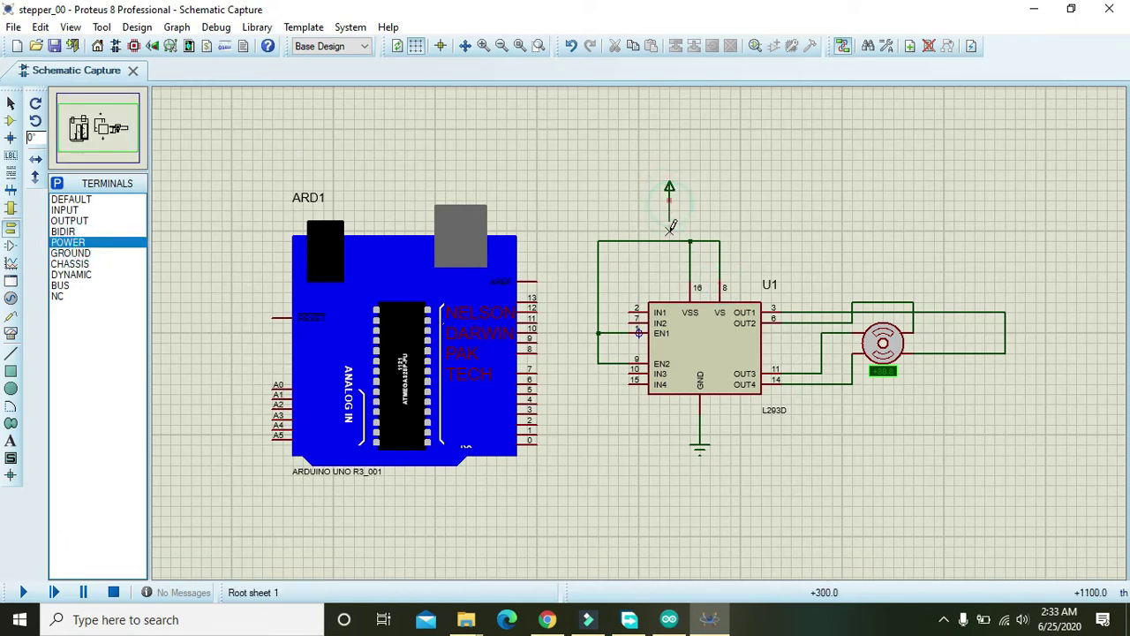
pyautogui.click(670, 240)
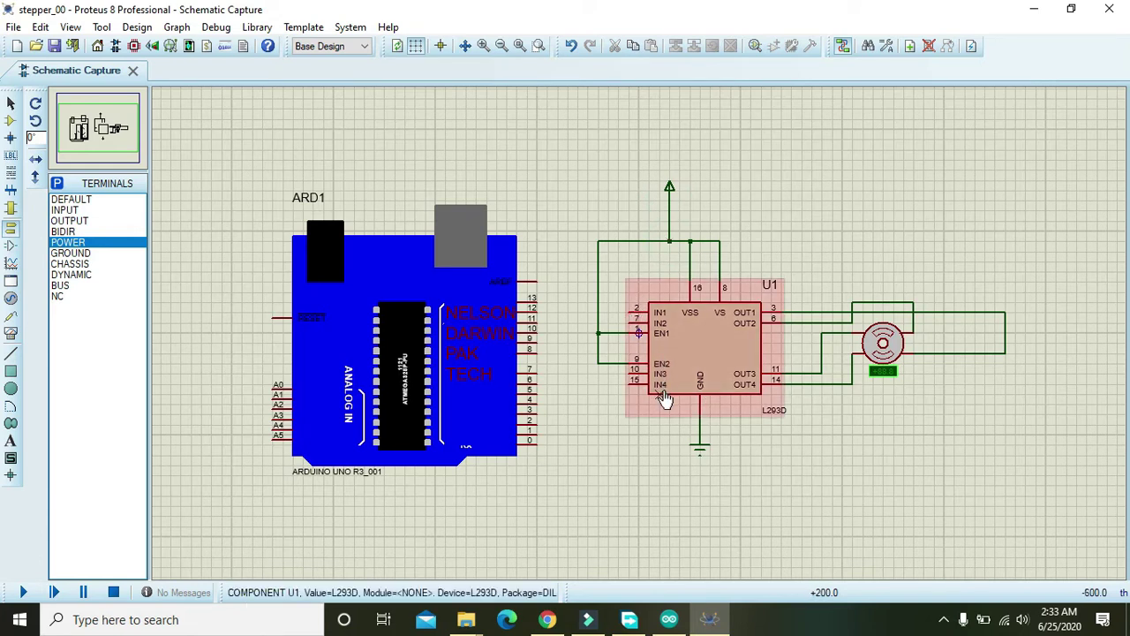
# Wire U1's IN1 to Arduino pin 8 and IN2 to pin 9
pyautogui.click(632, 310)
pyautogui.click(587, 348)
pyautogui.click(536, 350)
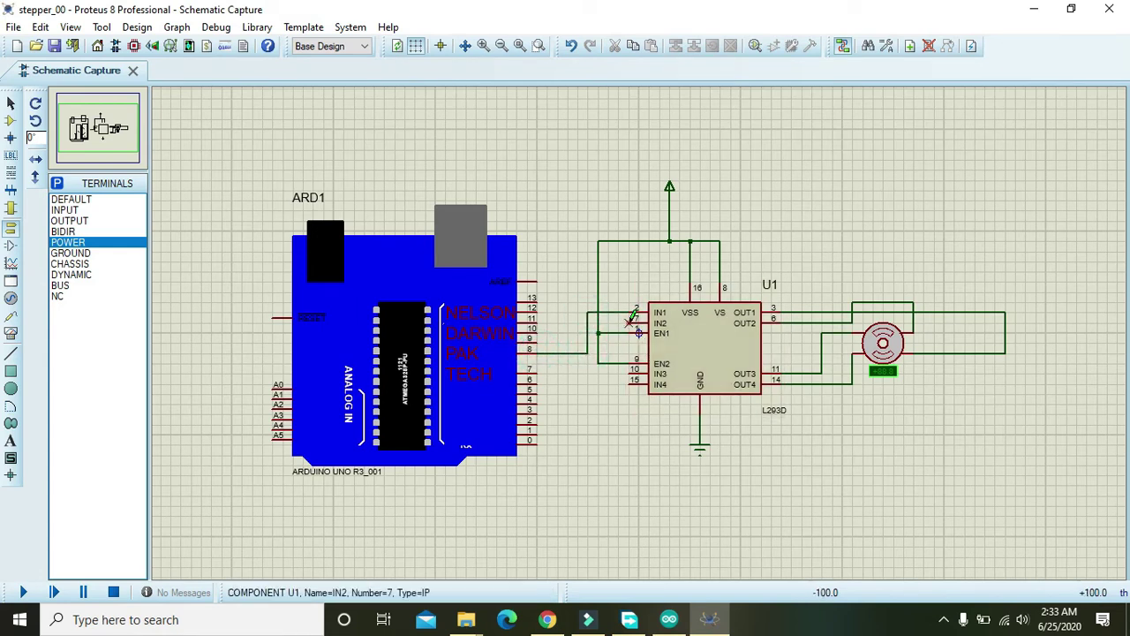
pyautogui.click(630, 321)
pyautogui.click(580, 324)
pyautogui.click(533, 339)
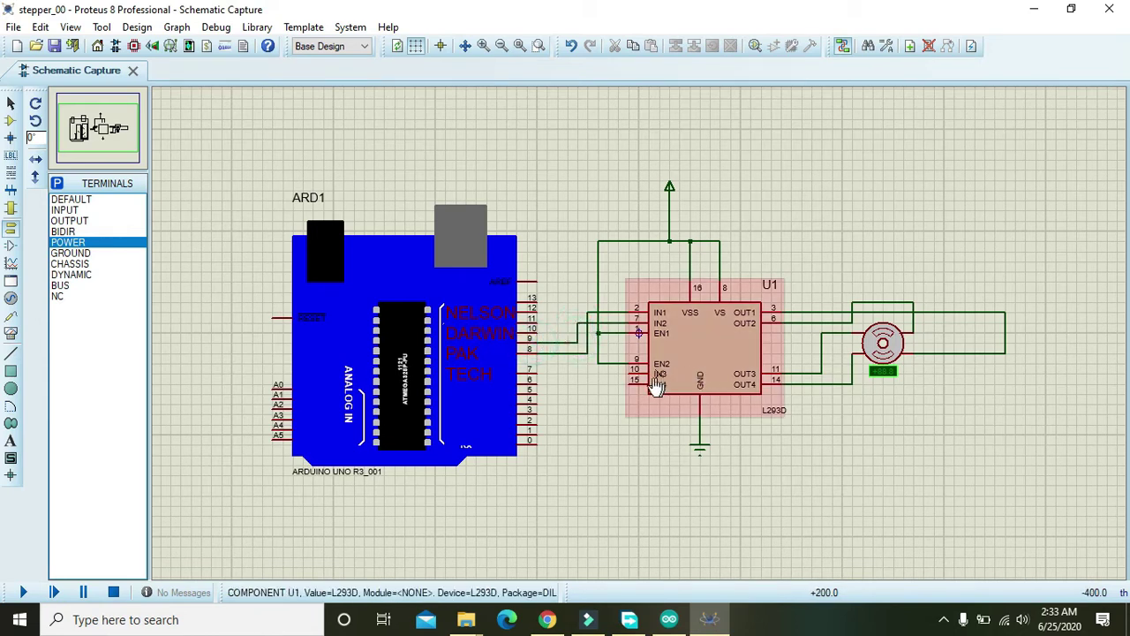
# Wire IN3 to Arduino pin 10 and IN4 to pin 11
pyautogui.click(627, 374)
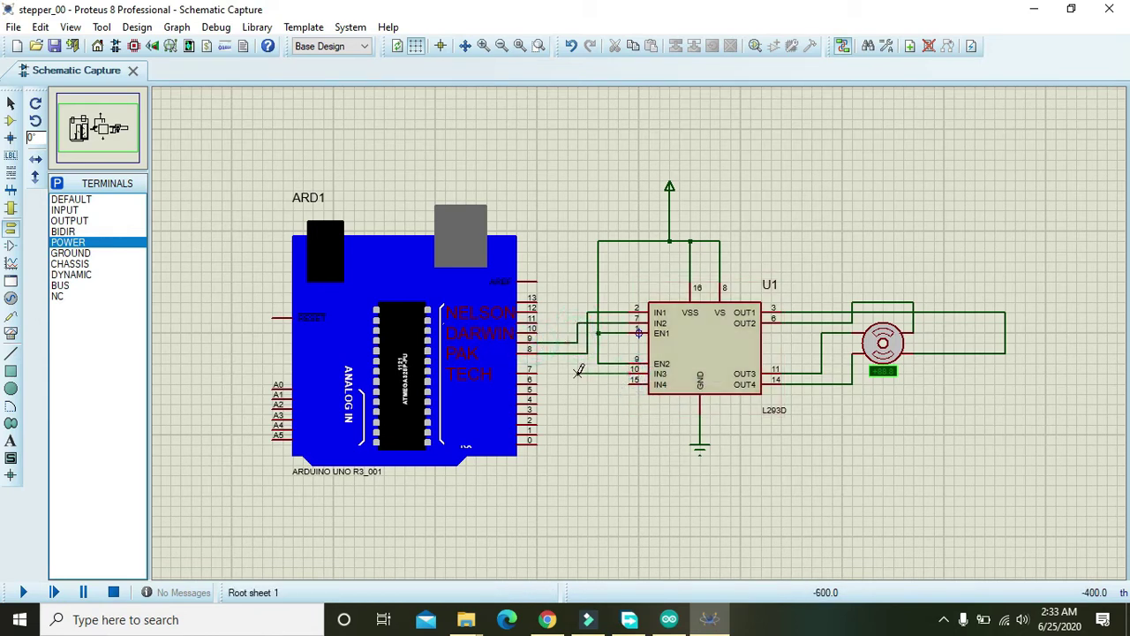
pyautogui.click(539, 330)
pyautogui.click(628, 384)
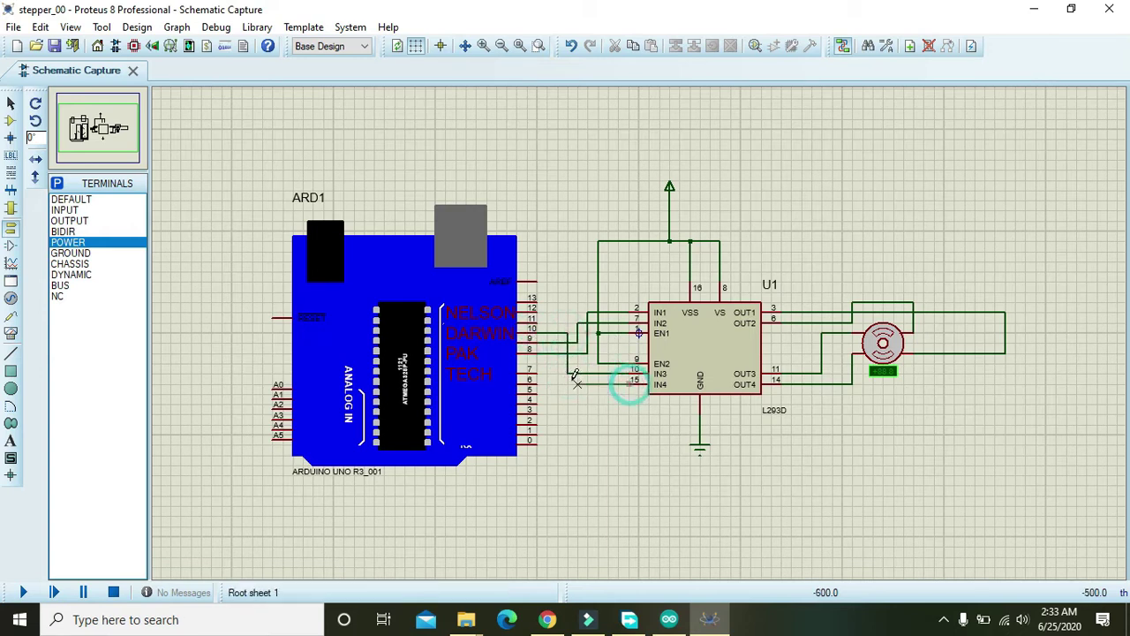
pyautogui.click(536, 318)
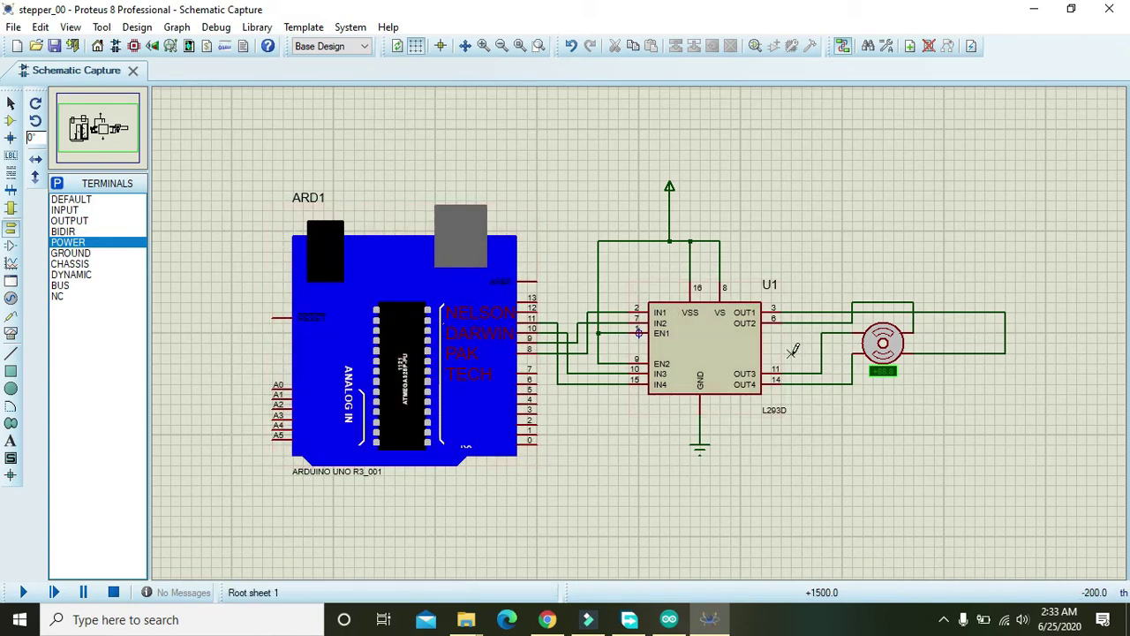
# Check stepper pins 8, 9, 10, 11 in stepper_one_00 and compile the sketch
pyautogui.click(671, 619)
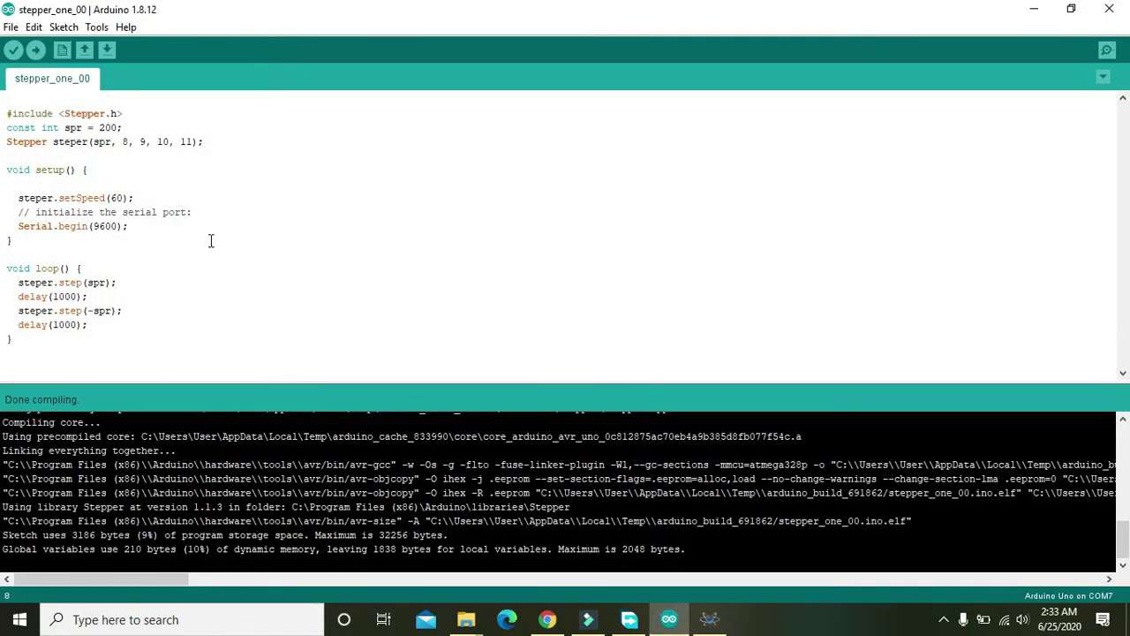
pyautogui.moveTo(296, 381); pyautogui.dragTo(307, 444)
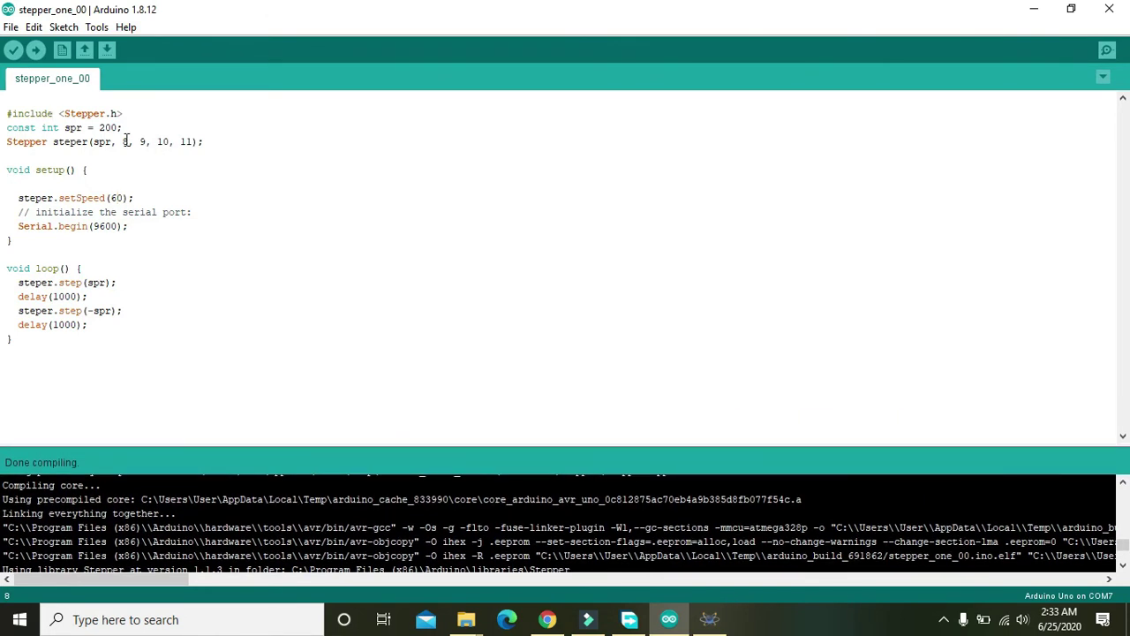
pyautogui.moveTo(123, 141); pyautogui.dragTo(195, 144)
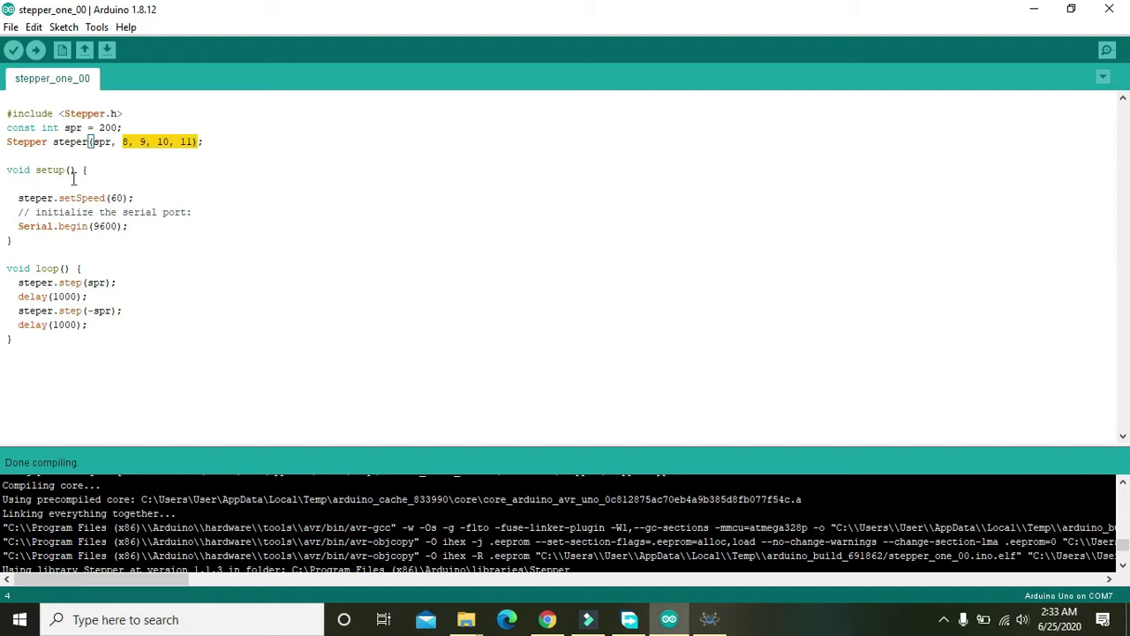
pyautogui.click(12, 49)
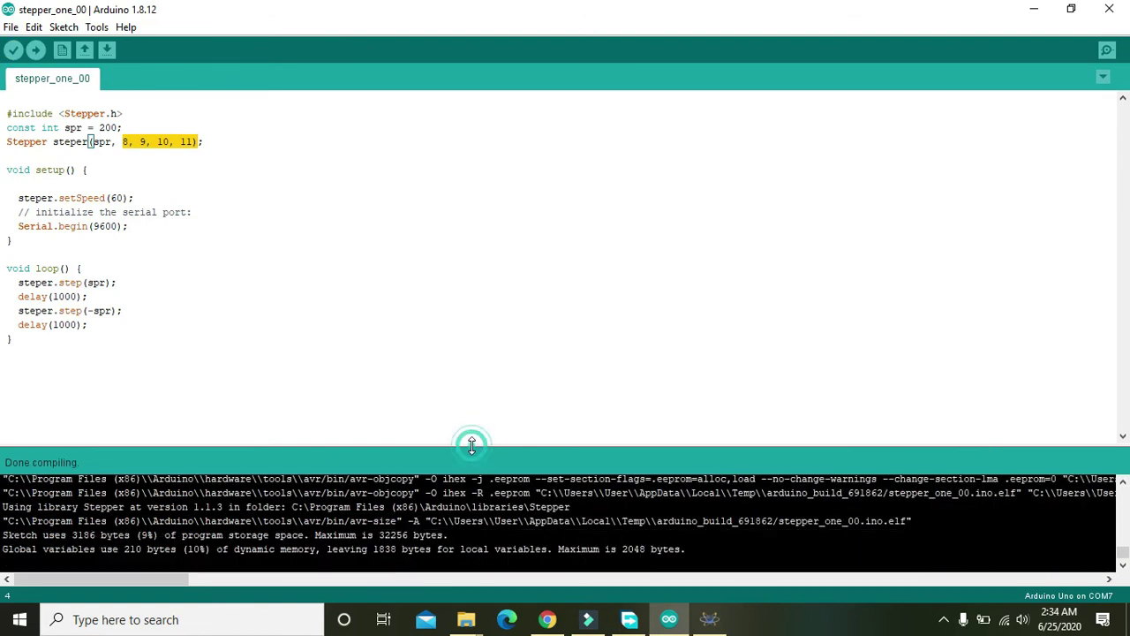
# Enlarge the compiler output and select the stepper_one_00.ino.hex file path
pyautogui.moveTo(471, 443); pyautogui.dragTo(469, 395)
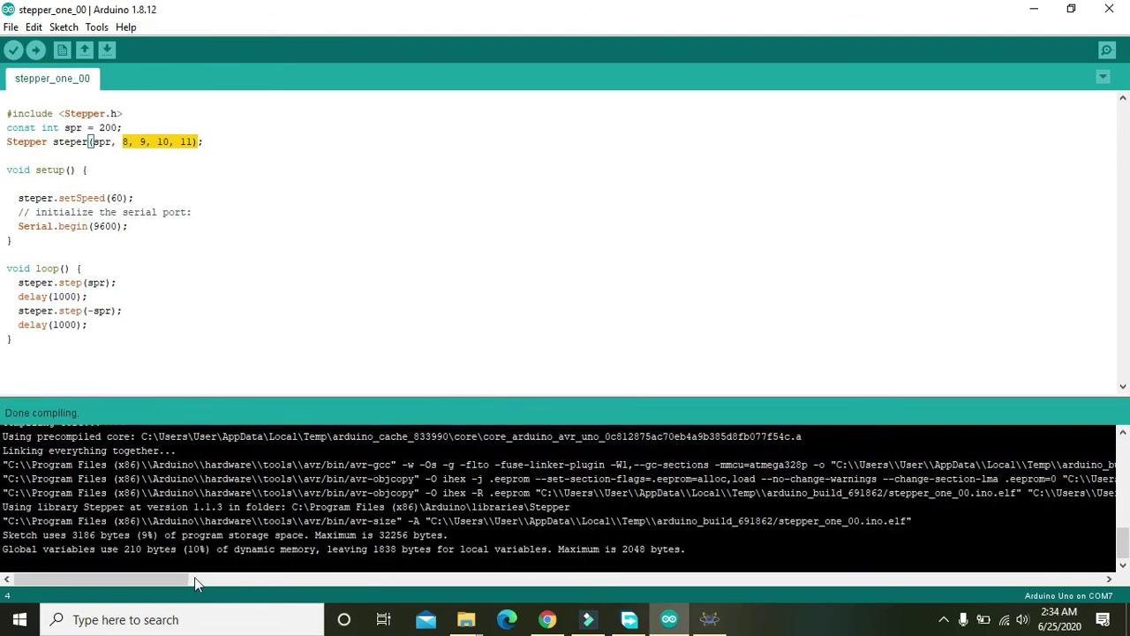
pyautogui.moveTo(174, 579); pyautogui.dragTo(298, 580)
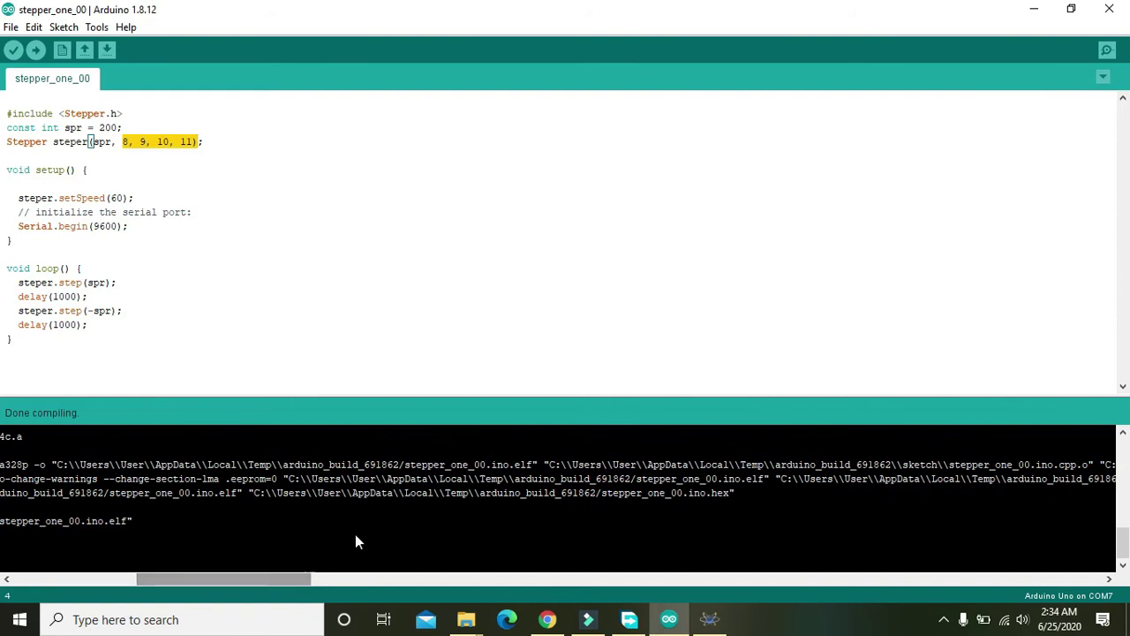
pyautogui.moveTo(732, 492); pyautogui.dragTo(463, 497)
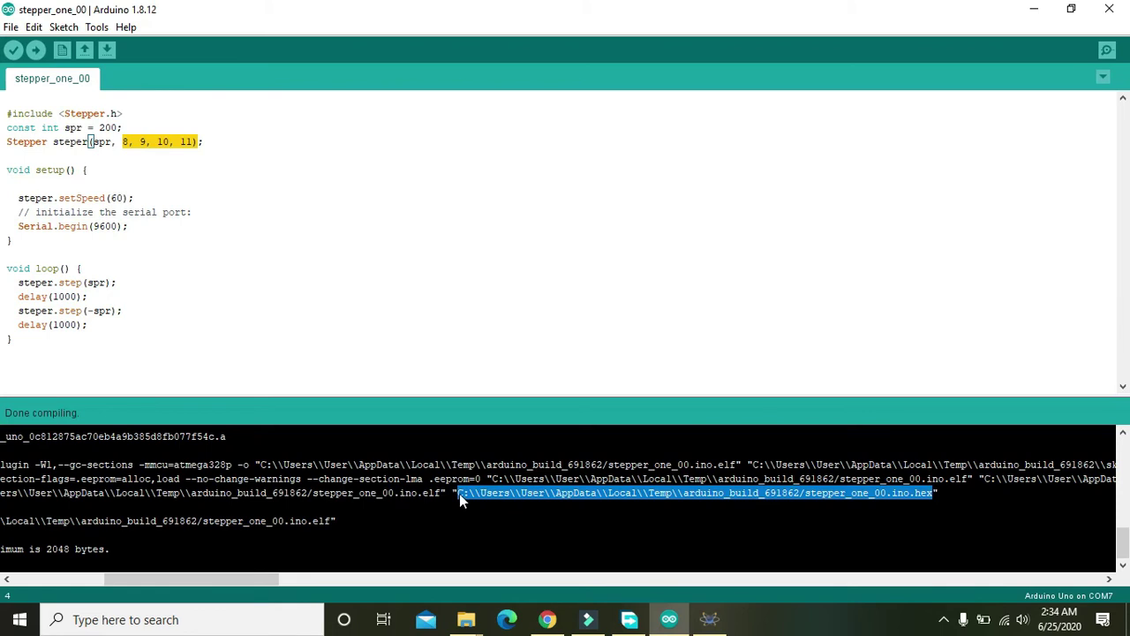
# Paste the hex path into ARD1's Program File and run the simulation
pyautogui.click(717, 616)
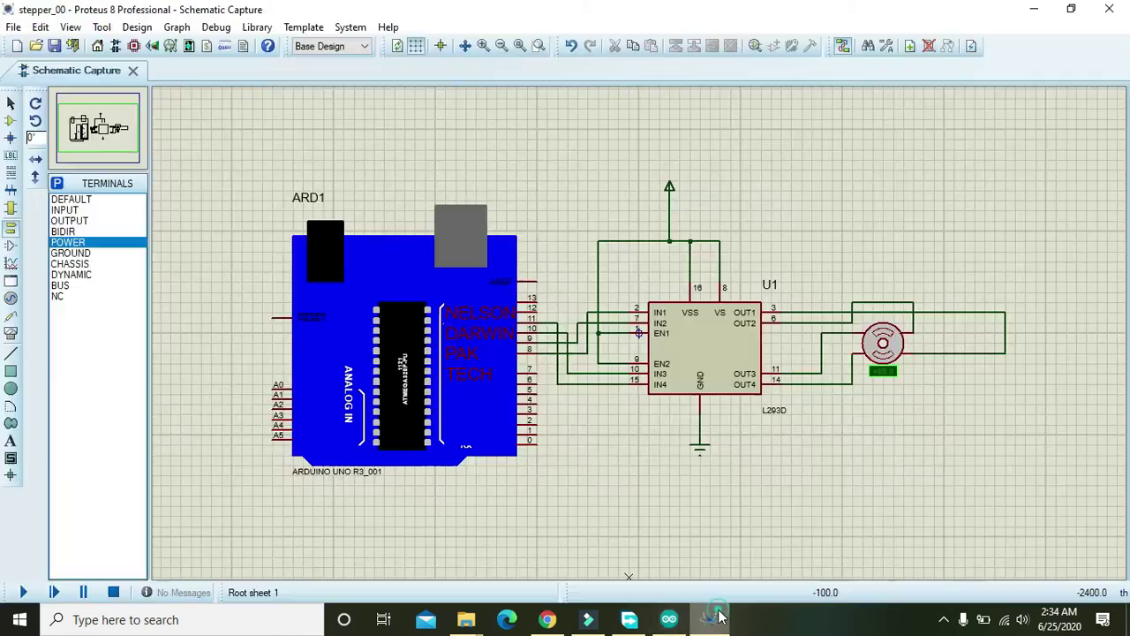
pyautogui.doubleClick(479, 292)
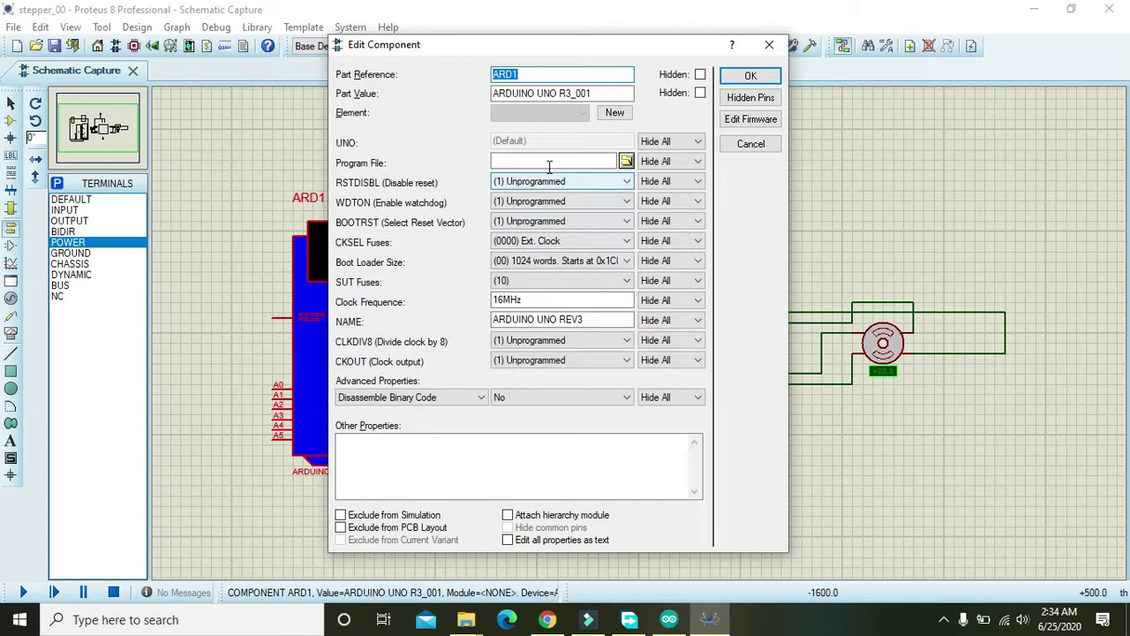
pyautogui.click(548, 161)
pyautogui.hotkey('ctrl', 'v')
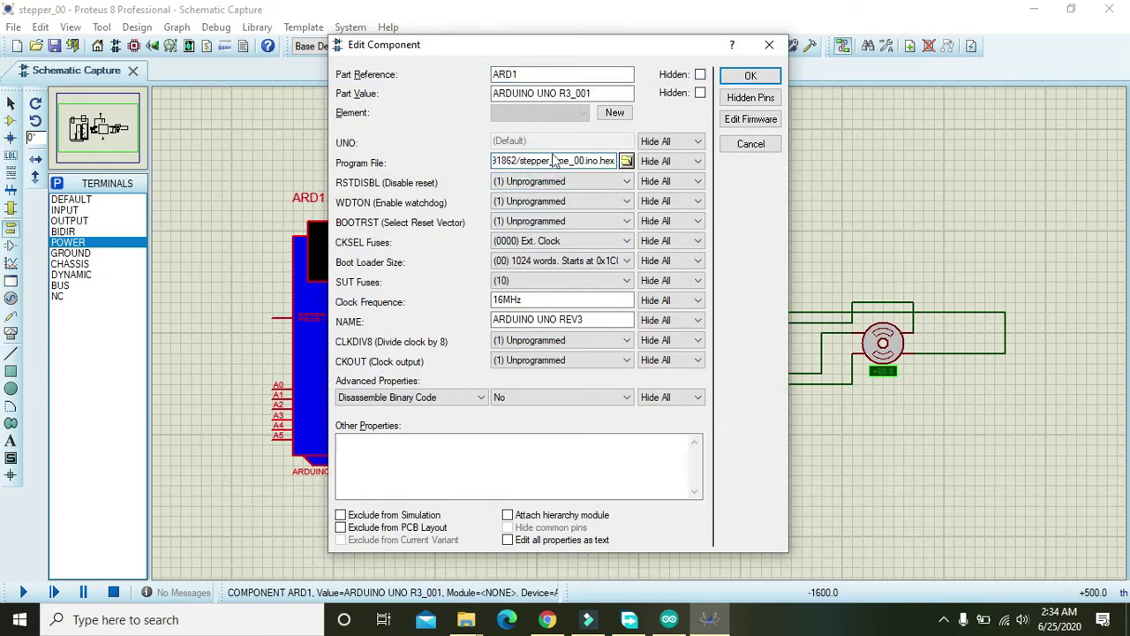
pyautogui.click(749, 76)
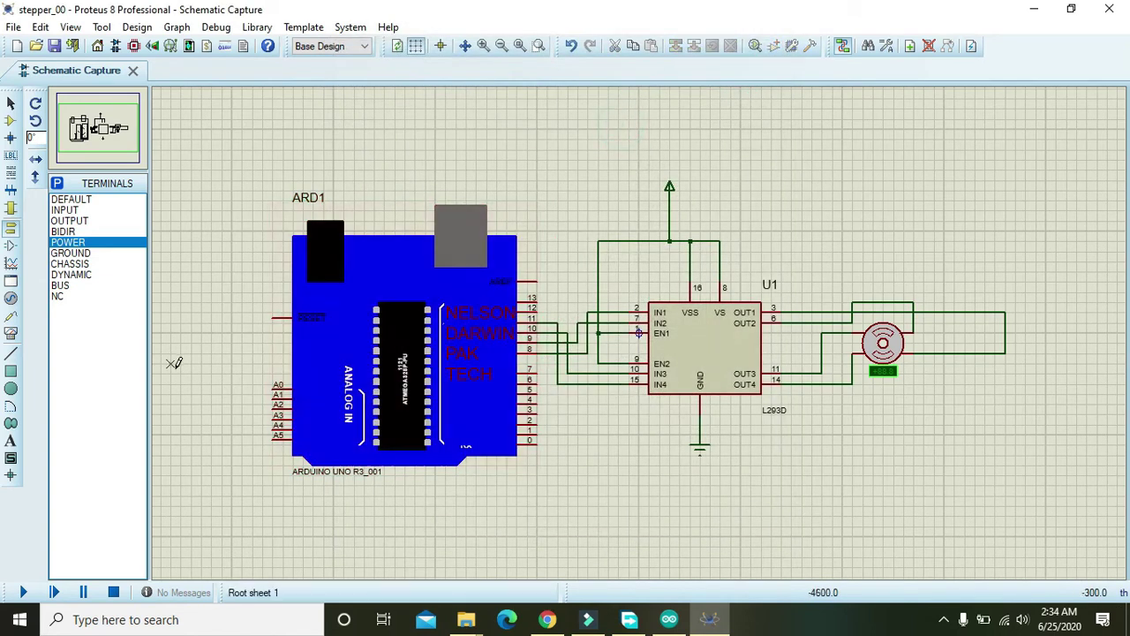
pyautogui.click(23, 592)
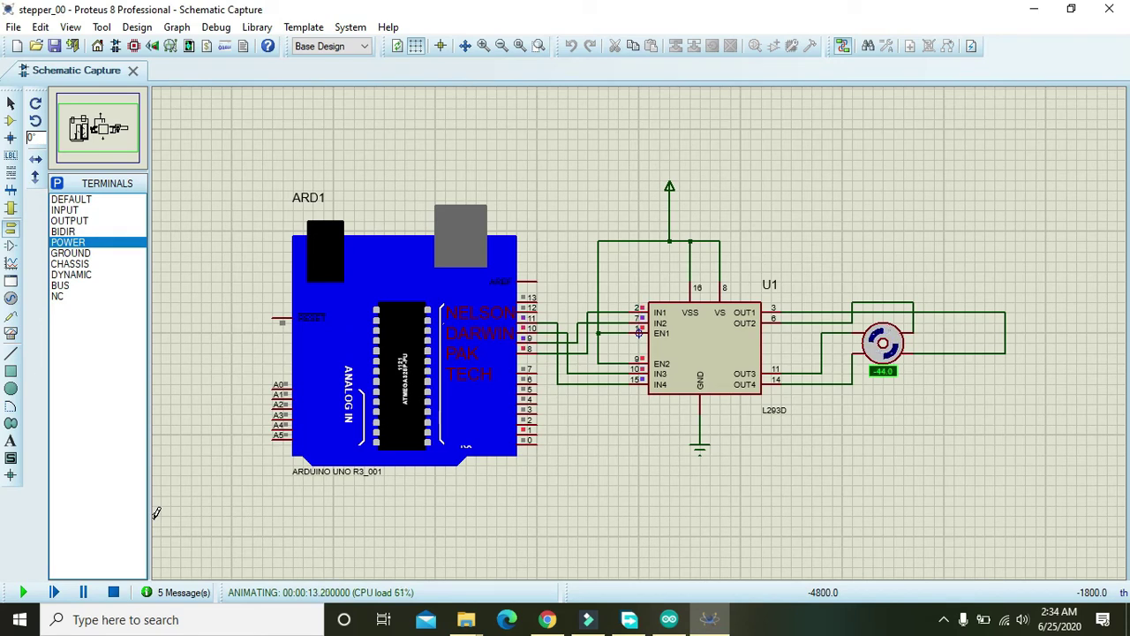
# Stop the simulation, change both delay values from 1000 to 500, and recompile
pyautogui.click(113, 592)
pyautogui.click(670, 620)
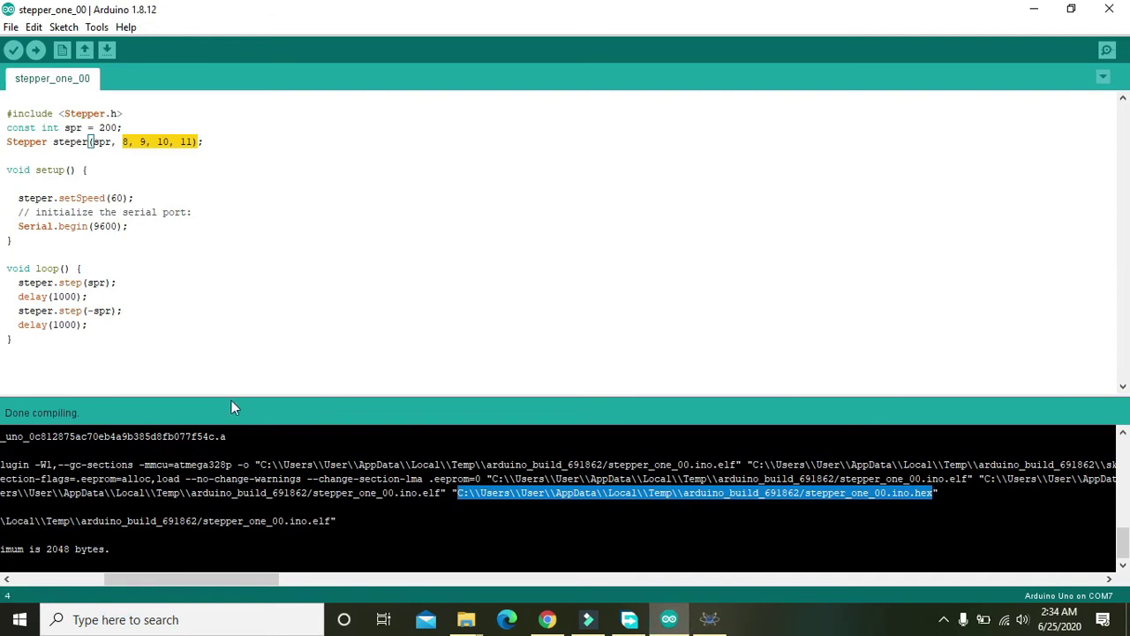
pyautogui.doubleClick(57, 297)
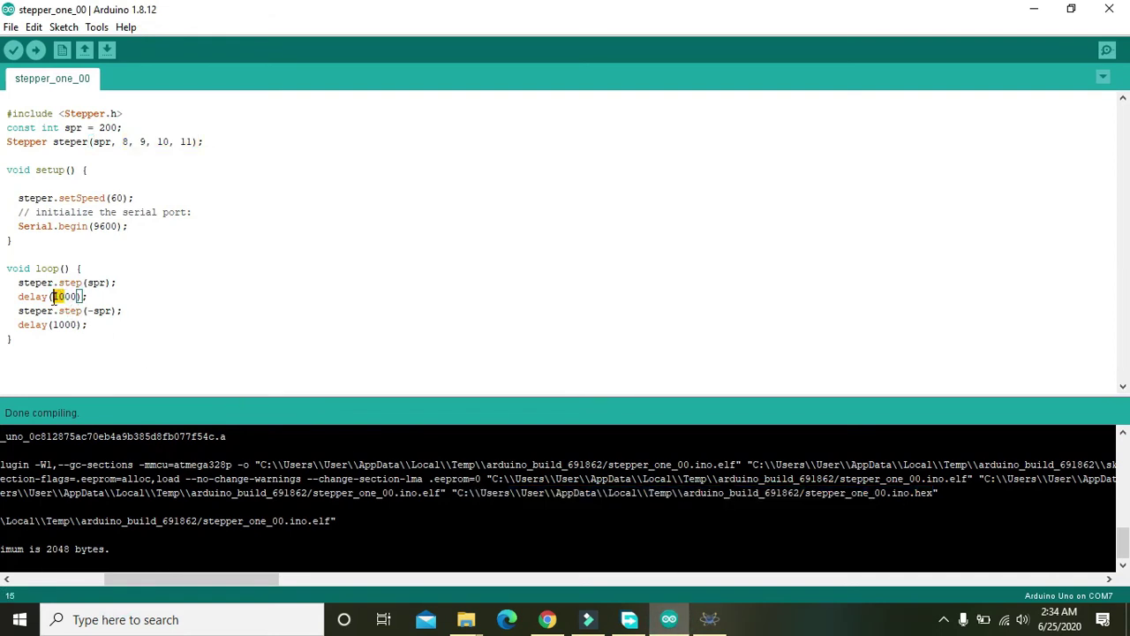
pyautogui.write('500')
pyautogui.doubleClick(58, 325)
pyautogui.write('500')
pyautogui.click(14, 51)
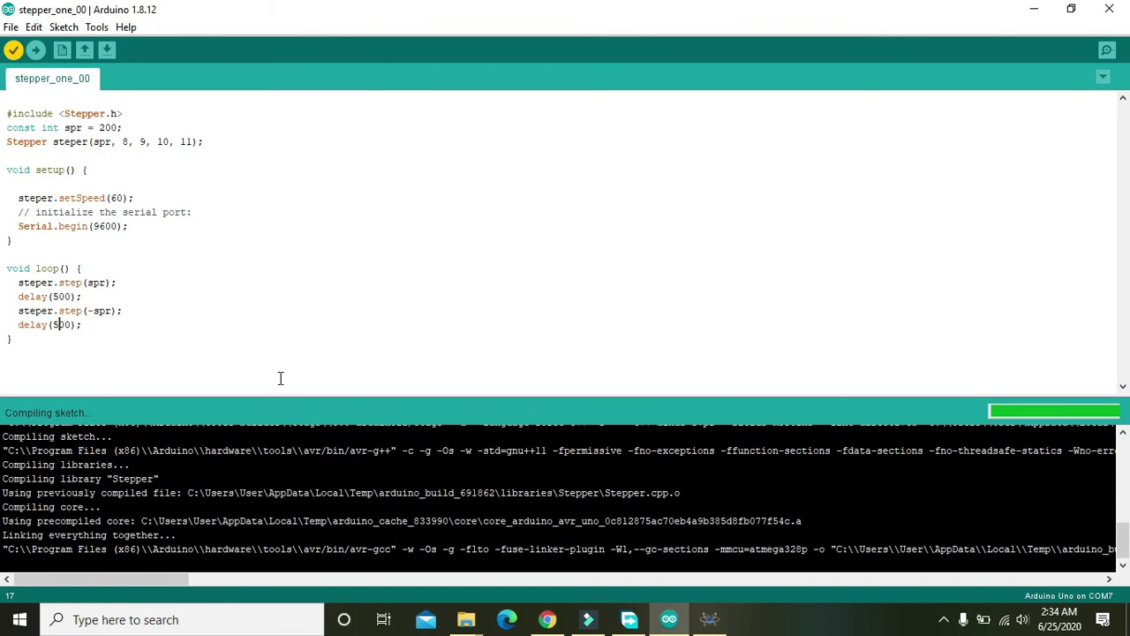
# Rerun the Proteus simulation with 500 ms delays, then stop it
pyautogui.click(709, 619)
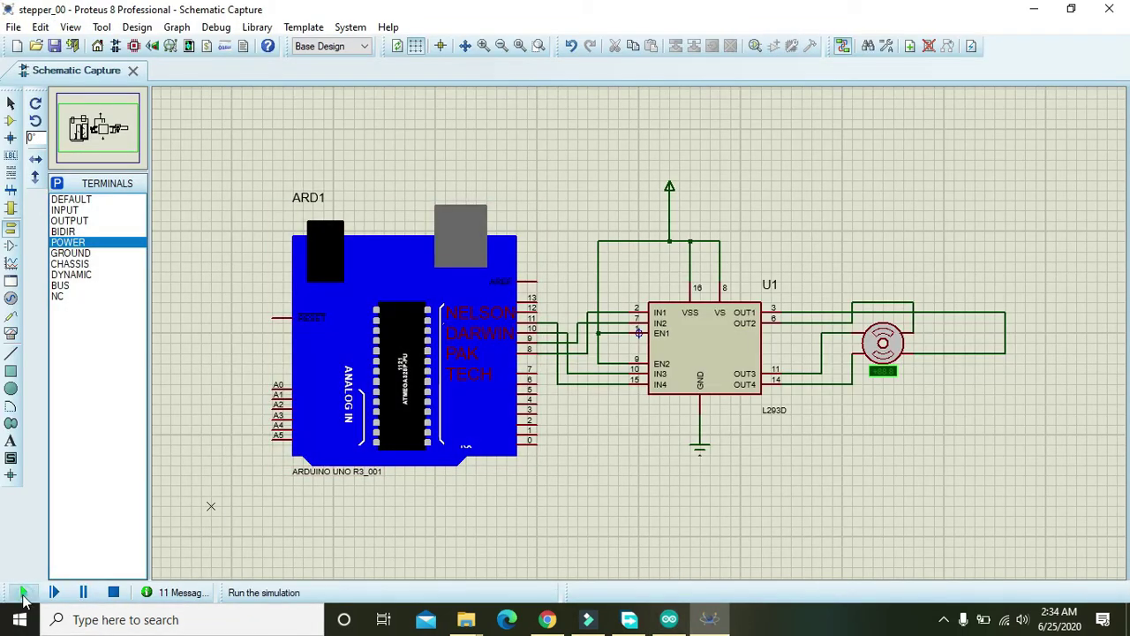
pyautogui.click(24, 591)
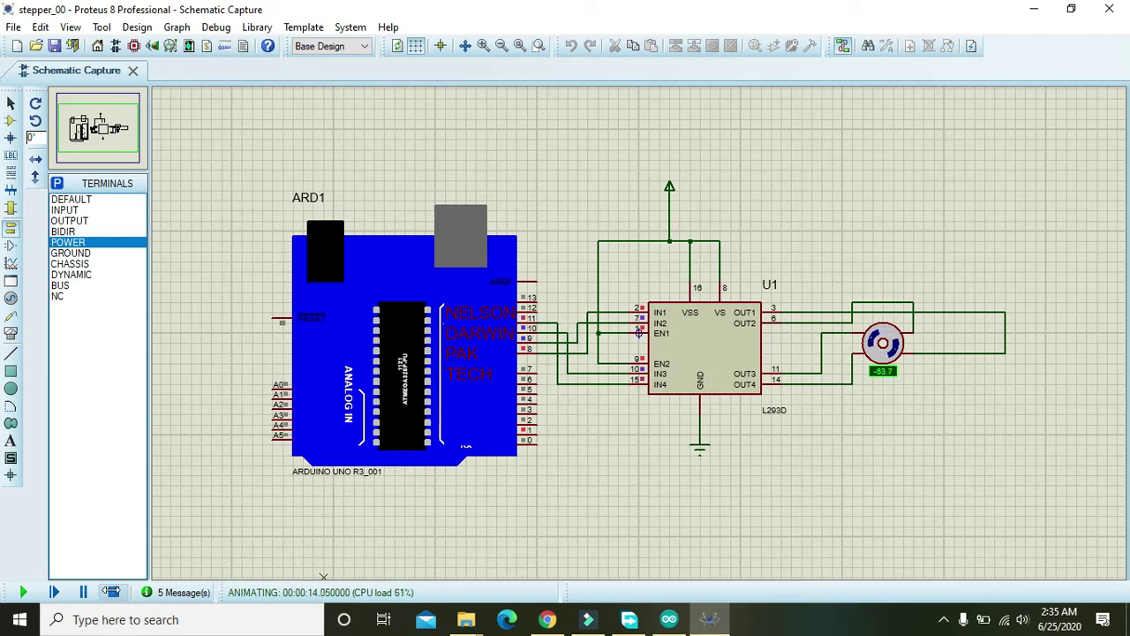
pyautogui.click(111, 592)
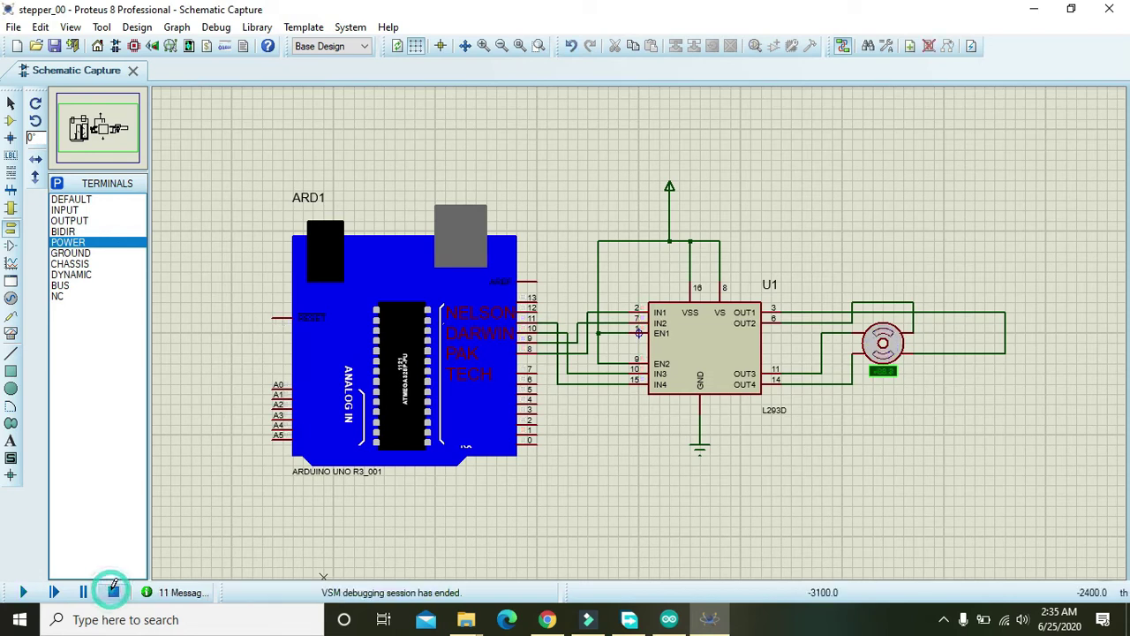
# Change steps per revolution from 200 to 40 and the motor speed to 40, then recompile the sketch
pyautogui.click(668, 619)
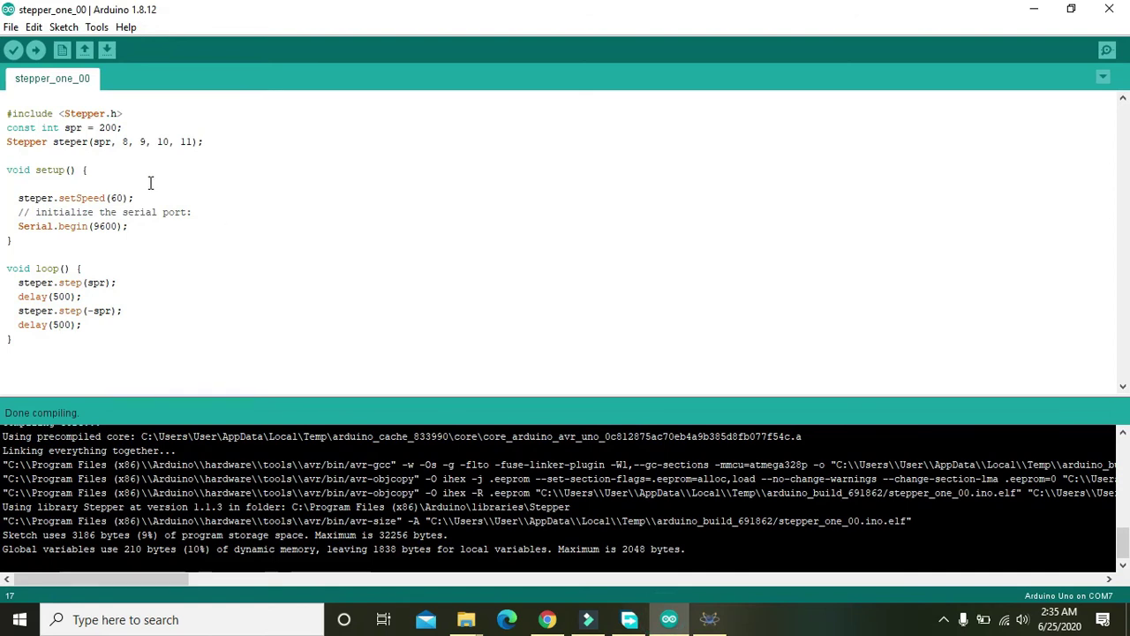
pyautogui.click(112, 198)
pyautogui.press('Delete')
pyautogui.write('3')
pyautogui.moveTo(106, 127); pyautogui.dragTo(100, 127)
pyautogui.doubleClick(113, 132)
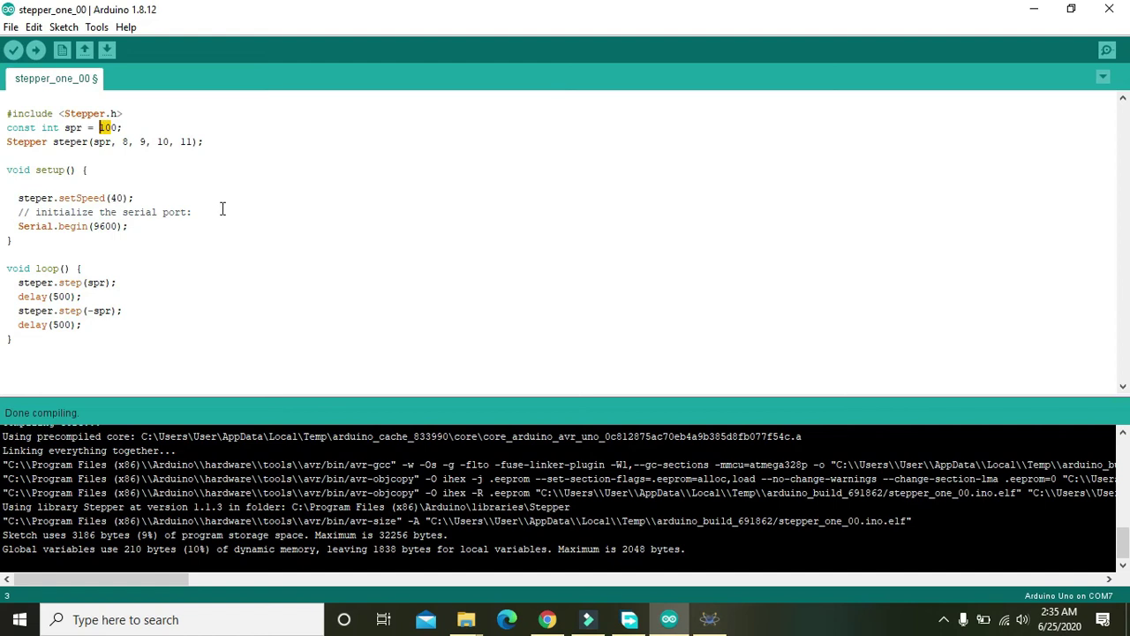
pyautogui.write('4')
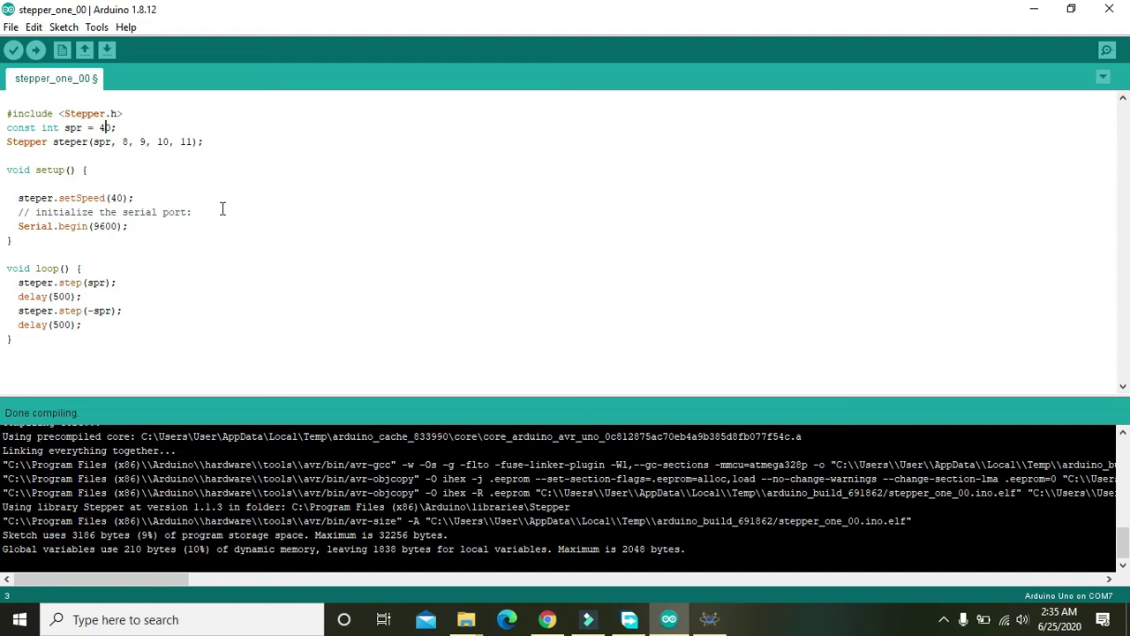
pyautogui.click(14, 51)
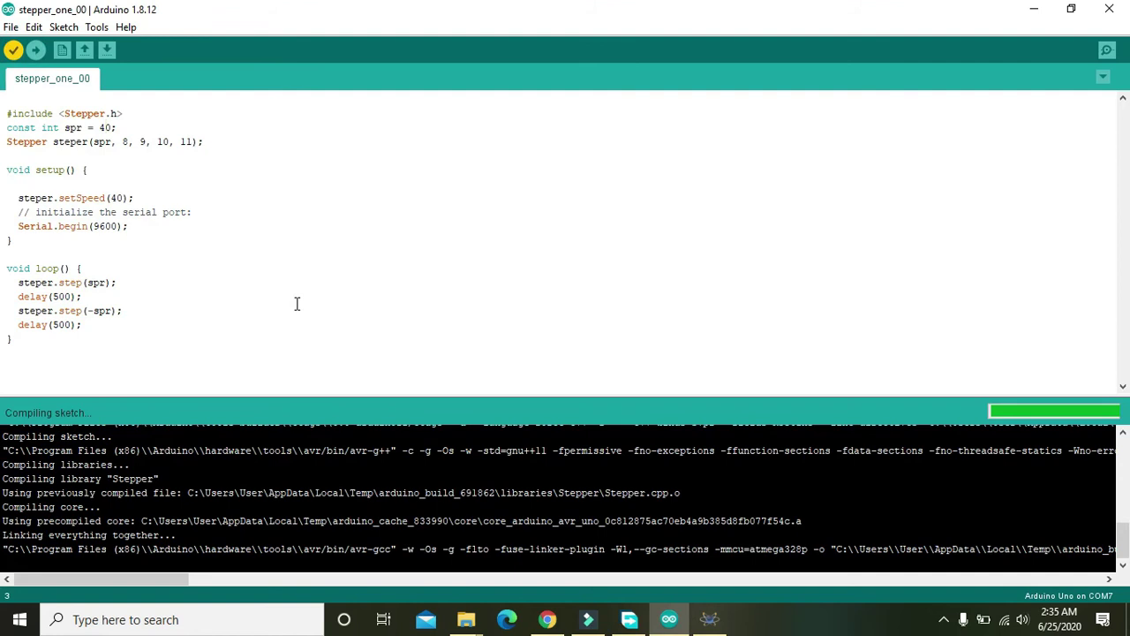
# Simulate the 40-step code, dismissing the access-violation error, then stop the simulation
pyautogui.click(709, 619)
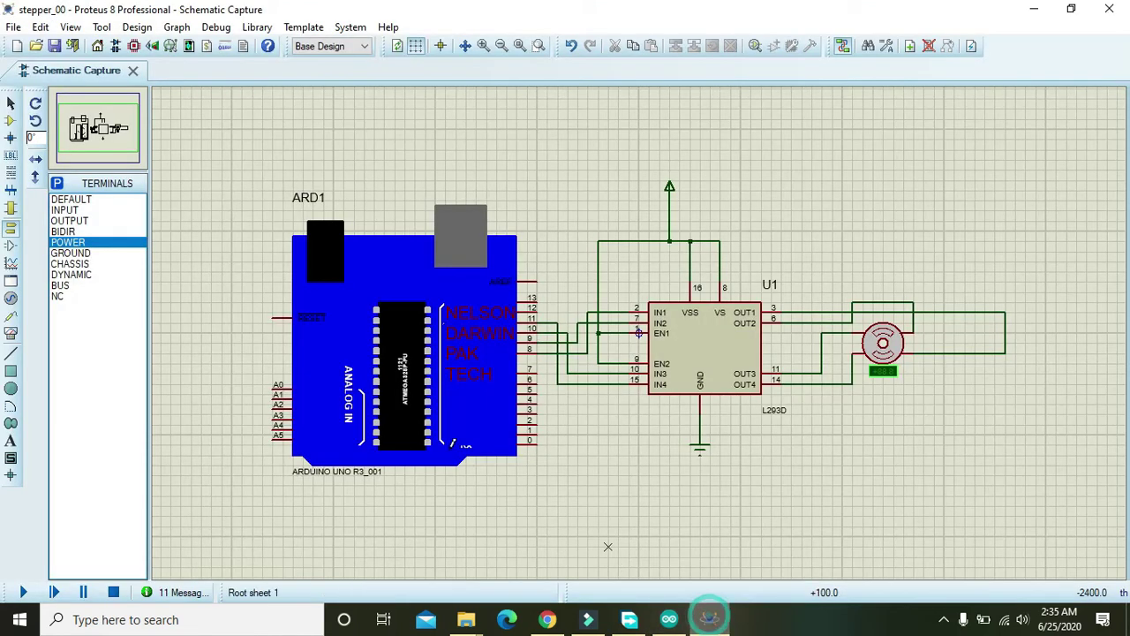
pyautogui.click(23, 591)
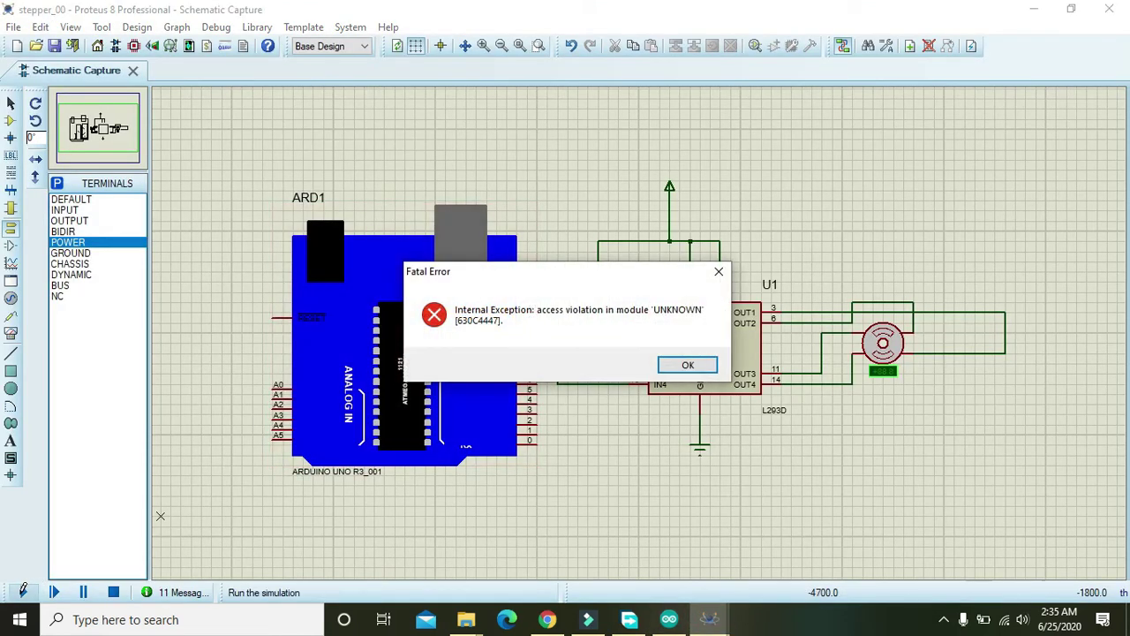
pyautogui.press('Return')
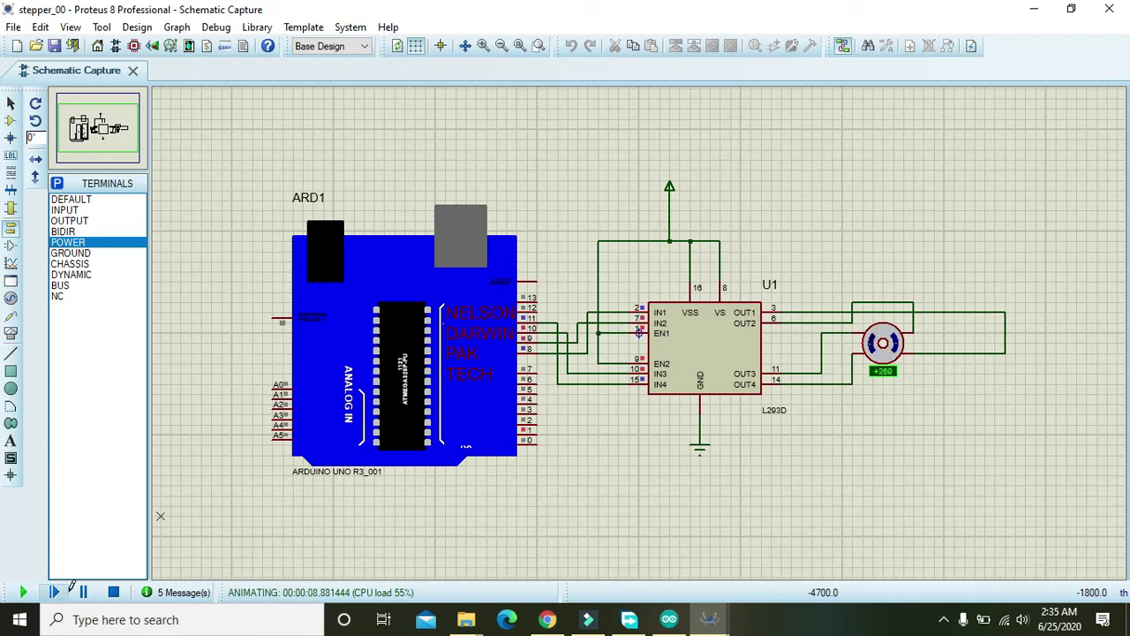
pyautogui.click(112, 592)
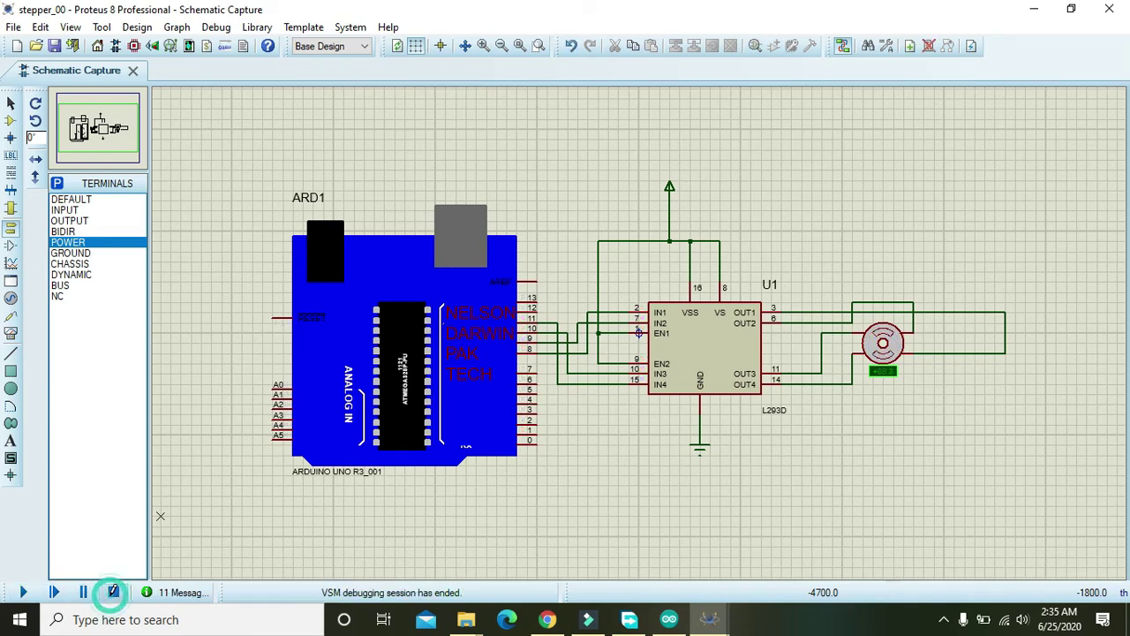
# Lengthen both delay(500) calls in the sketch to delay(1000)
pyautogui.click(676, 620)
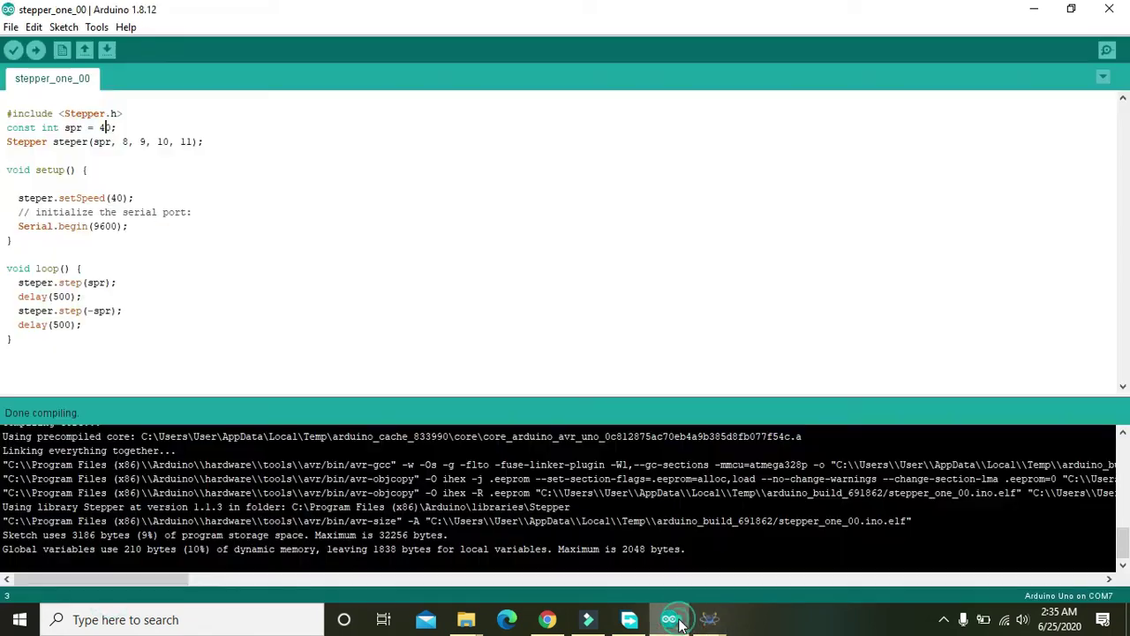
pyautogui.doubleClick(57, 325)
pyautogui.write('10')
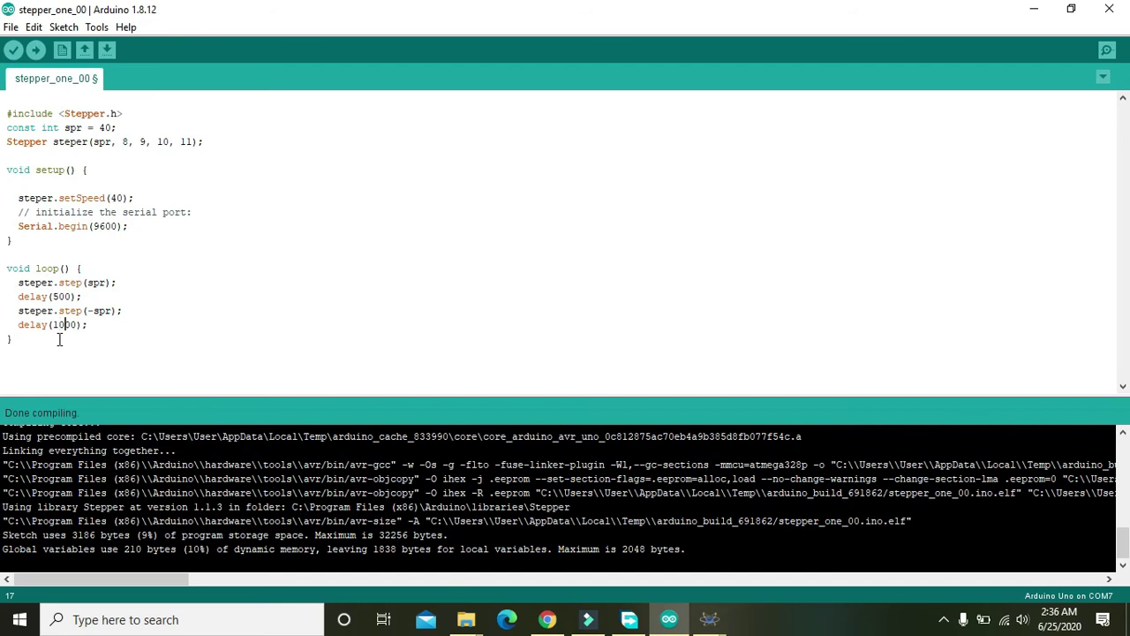
pyautogui.doubleClick(57, 296)
pyautogui.write('10')
# Raise the motor speed from 40 to 60 and recompile the sketch
pyautogui.doubleClick(118, 197)
pyautogui.write('60')
pyautogui.click(35, 51)
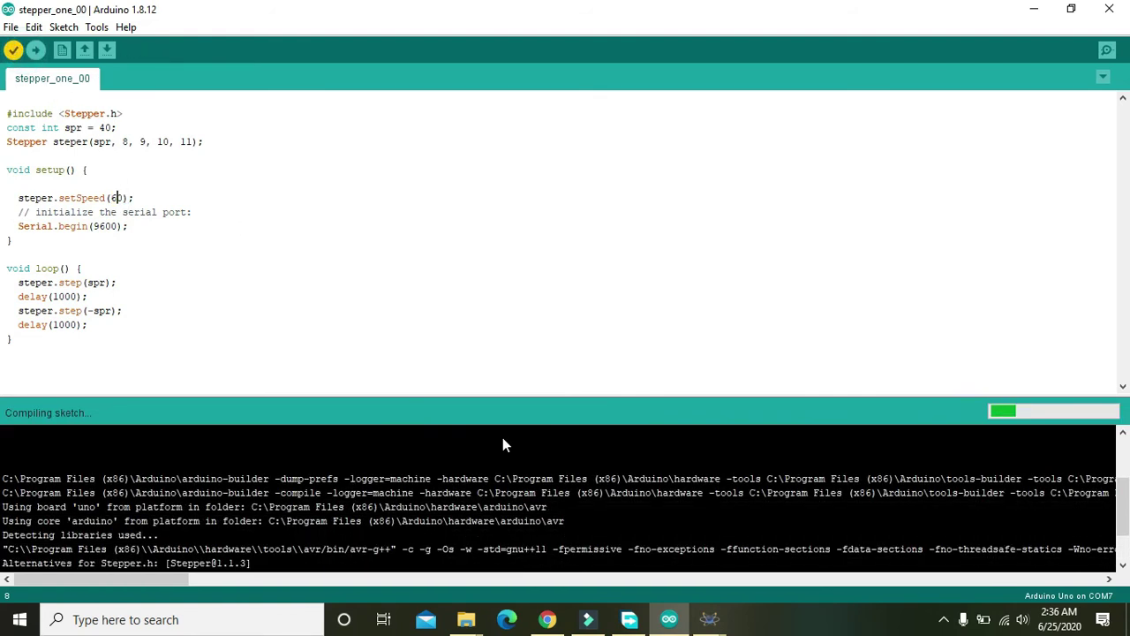
pyautogui.moveTo(709, 618)
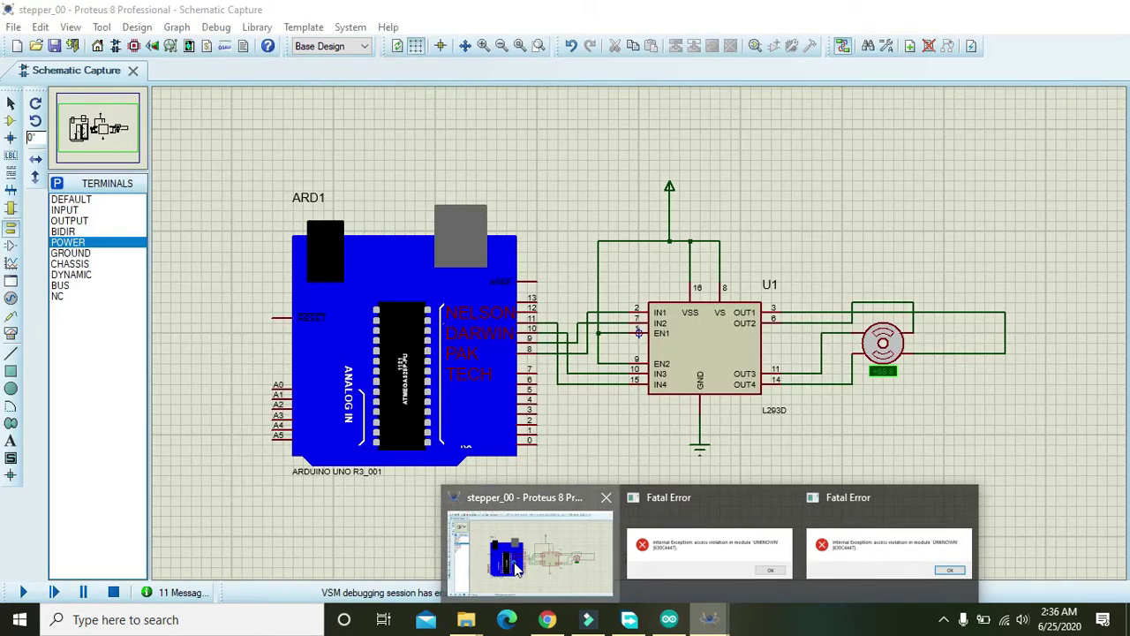
pyautogui.click(517, 570)
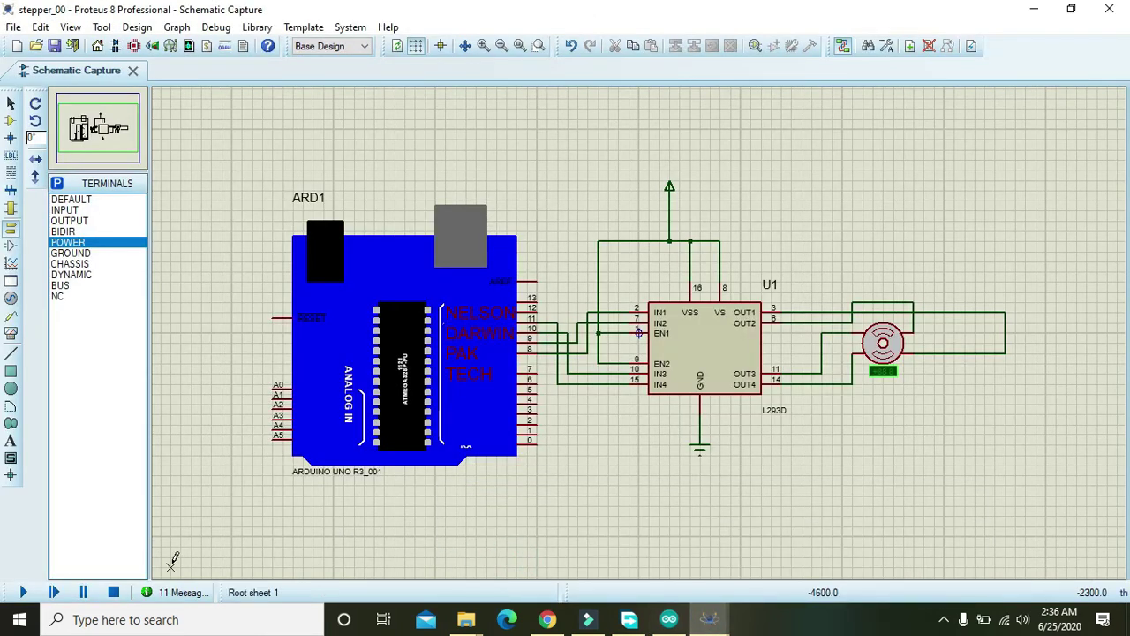
# Run the speed-60 stepper simulation, then stop it
pyautogui.click(23, 593)
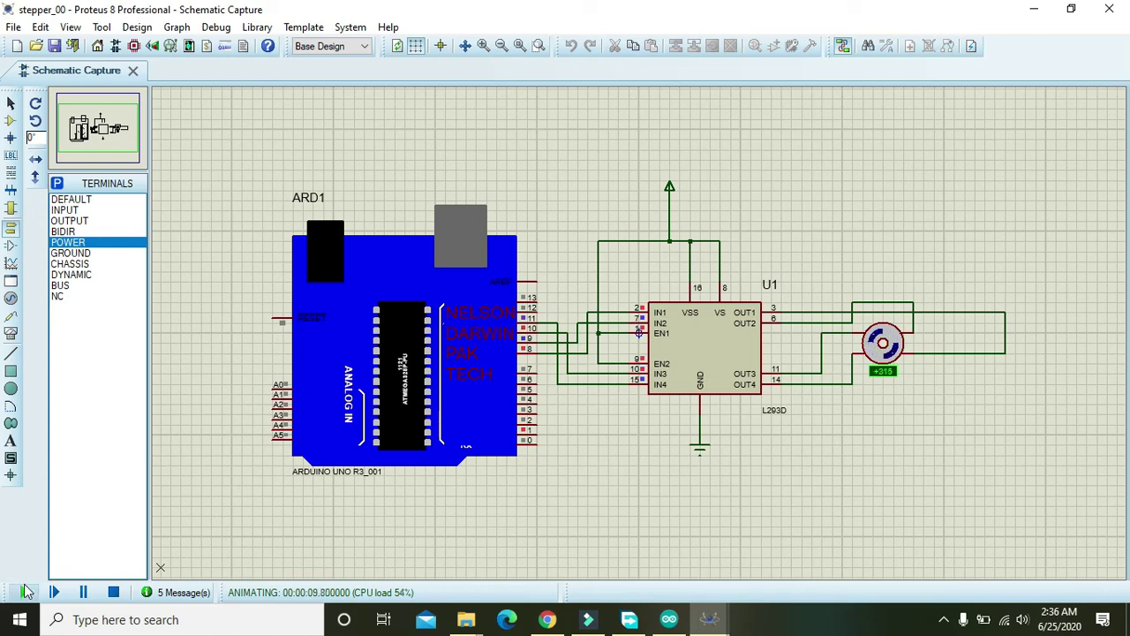
pyautogui.click(114, 592)
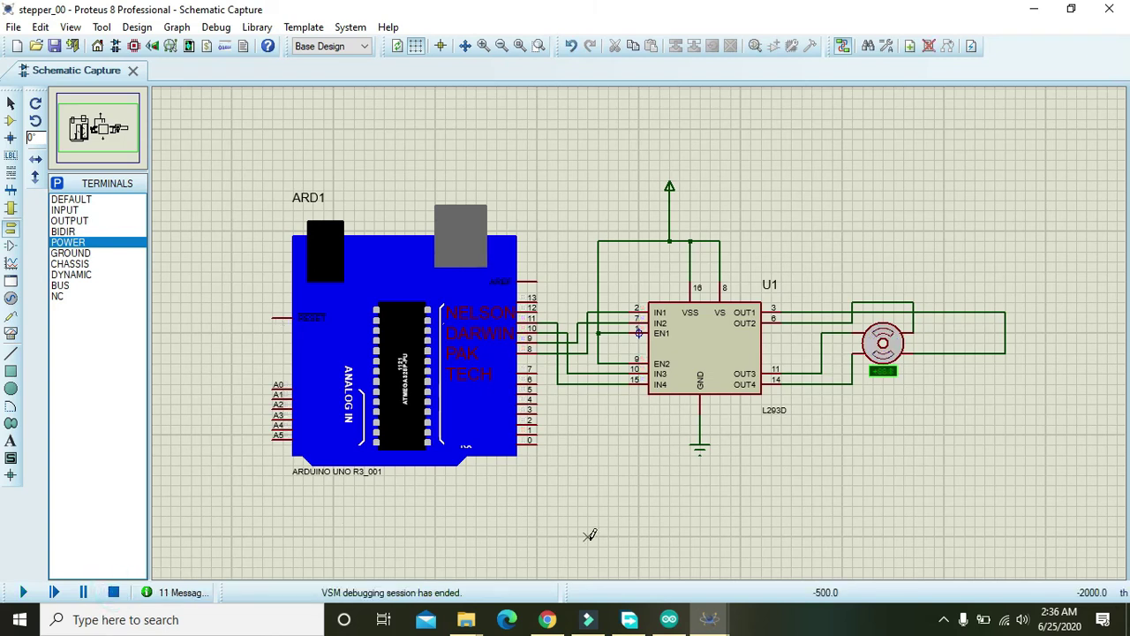
pyautogui.click(668, 619)
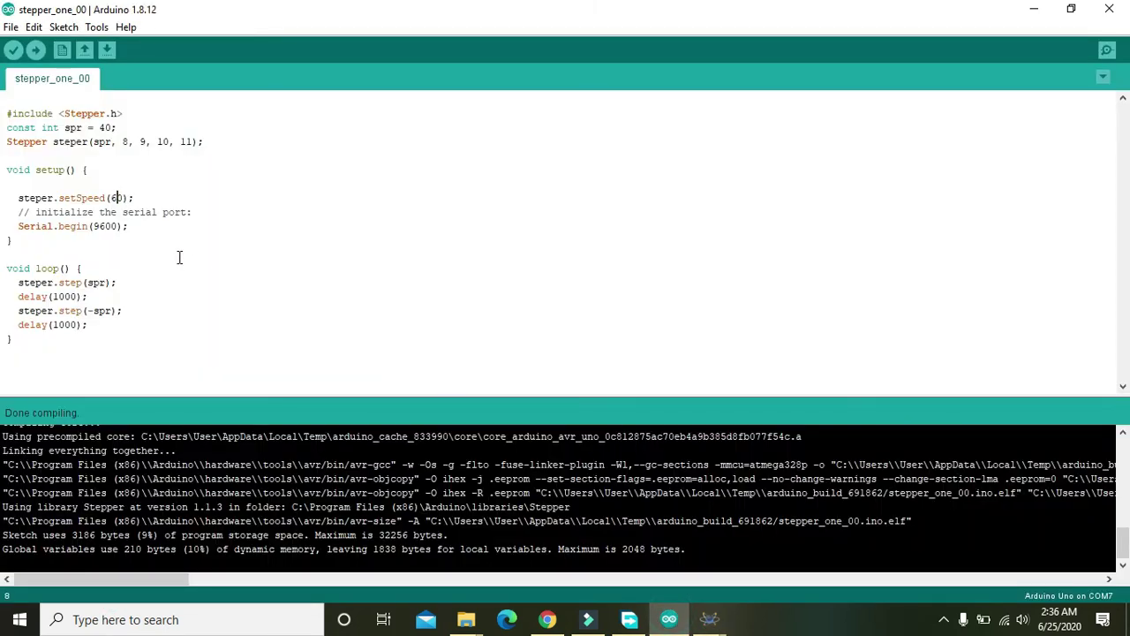
# Change setSpeed(60) to setSpeed(10) and recompile the sketch
pyautogui.press('BackSpace')
pyautogui.write('1')
pyautogui.click(13, 50)
pyautogui.moveTo(709, 618)
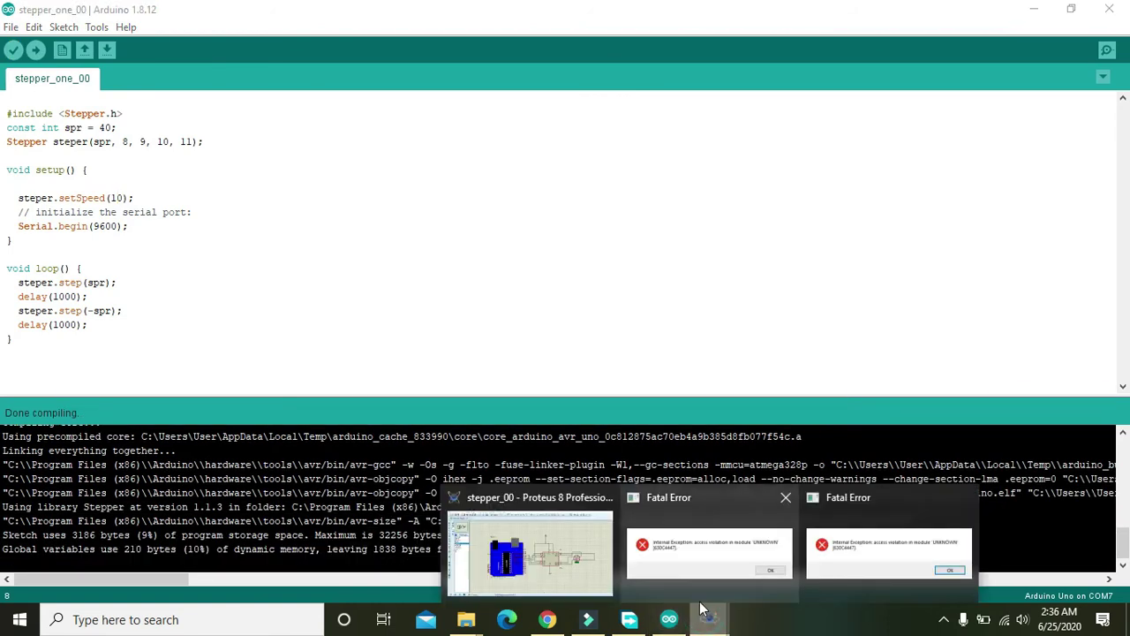
pyautogui.click(579, 559)
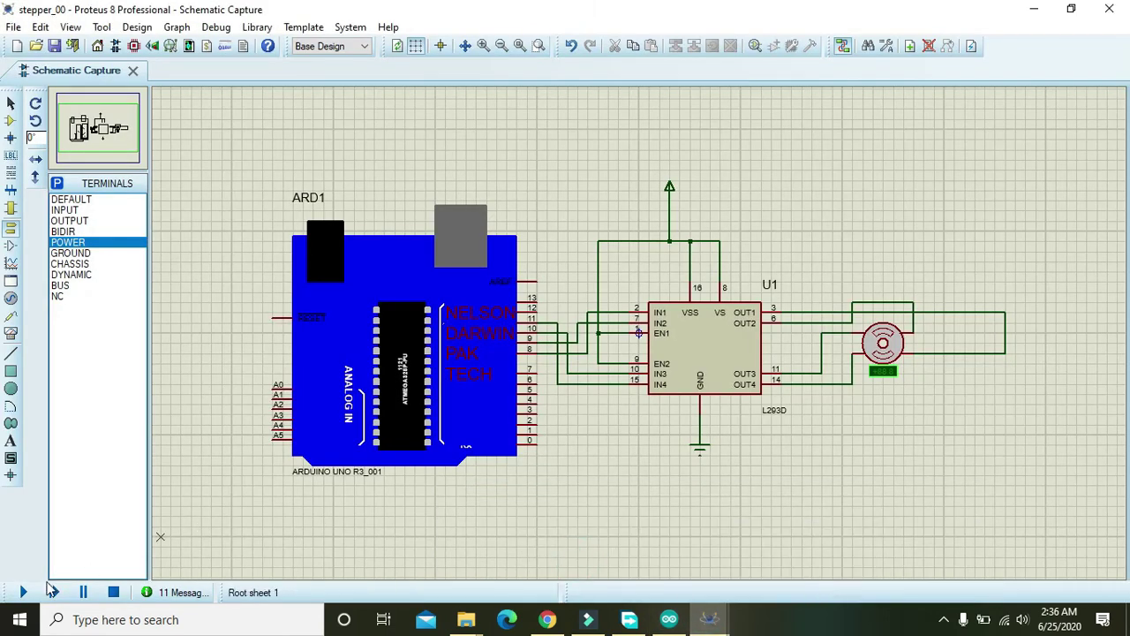
# Save the Proteus stepper project and run the speed-10 simulation again
pyautogui.click(32, 590)
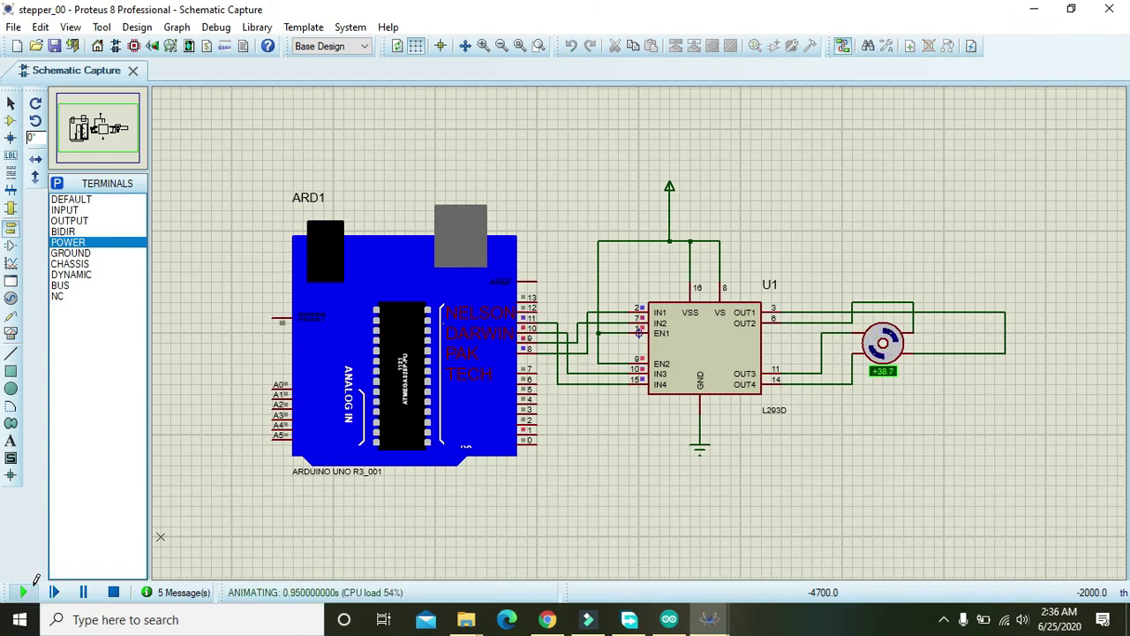
pyautogui.hotkey('alt', 'Tab')
pyautogui.hotkey('alt', 'Tab')
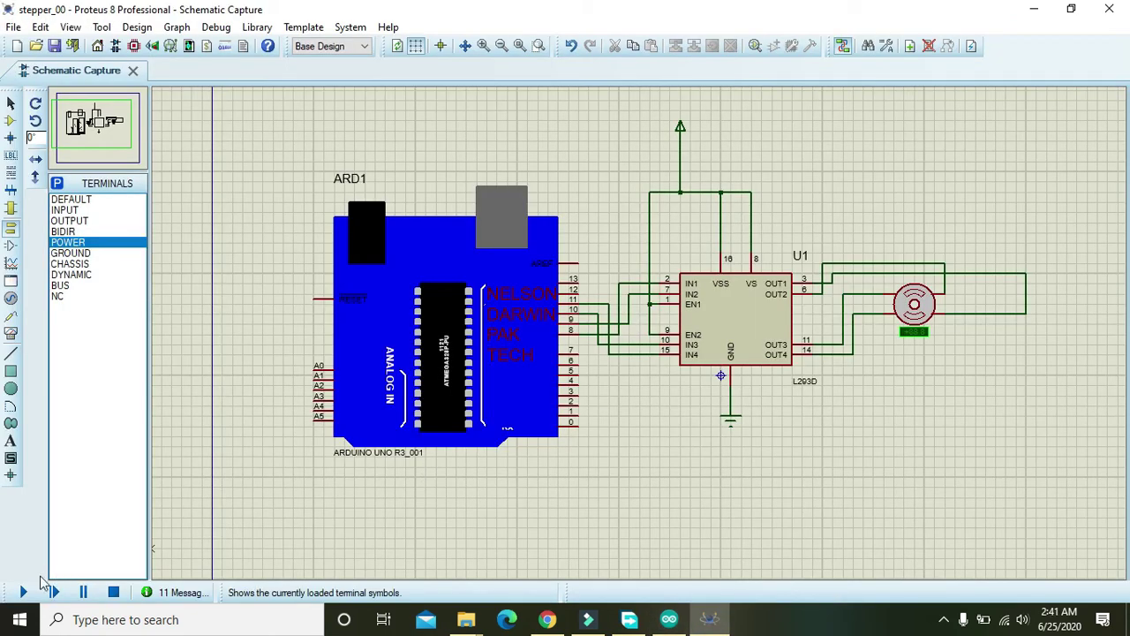
pyautogui.click(13, 27)
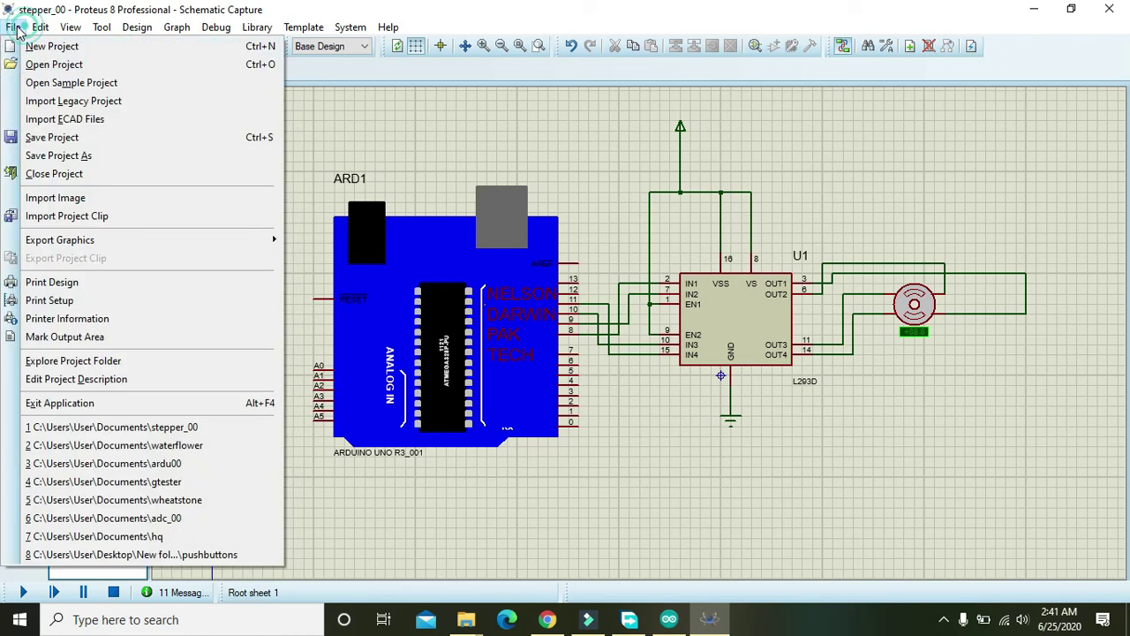
pyautogui.click(52, 138)
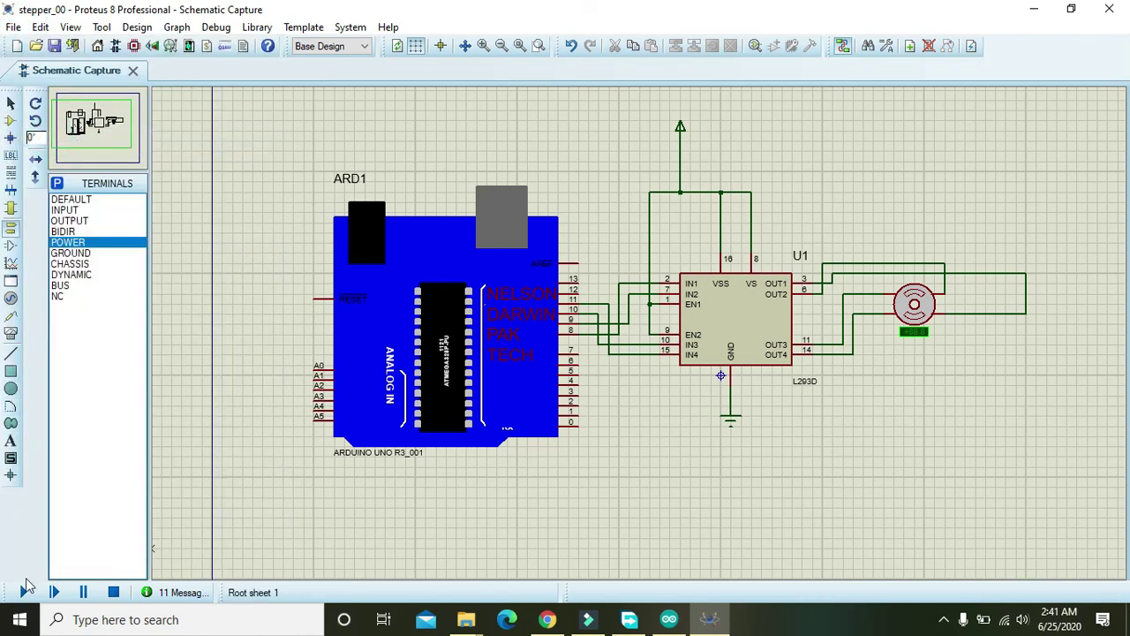
pyautogui.click(23, 592)
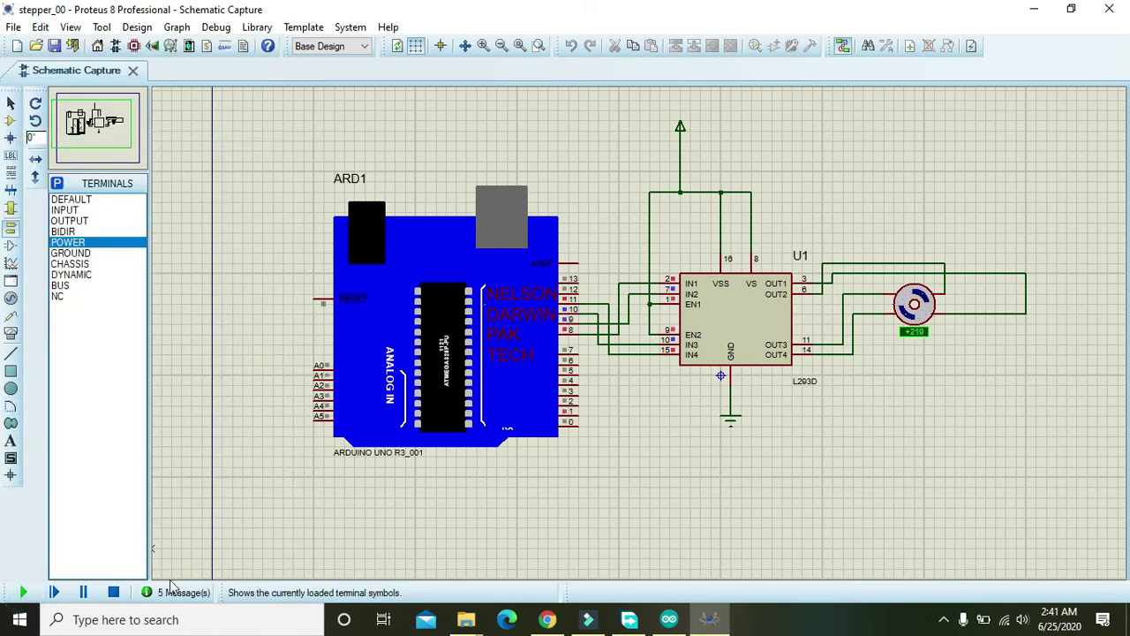